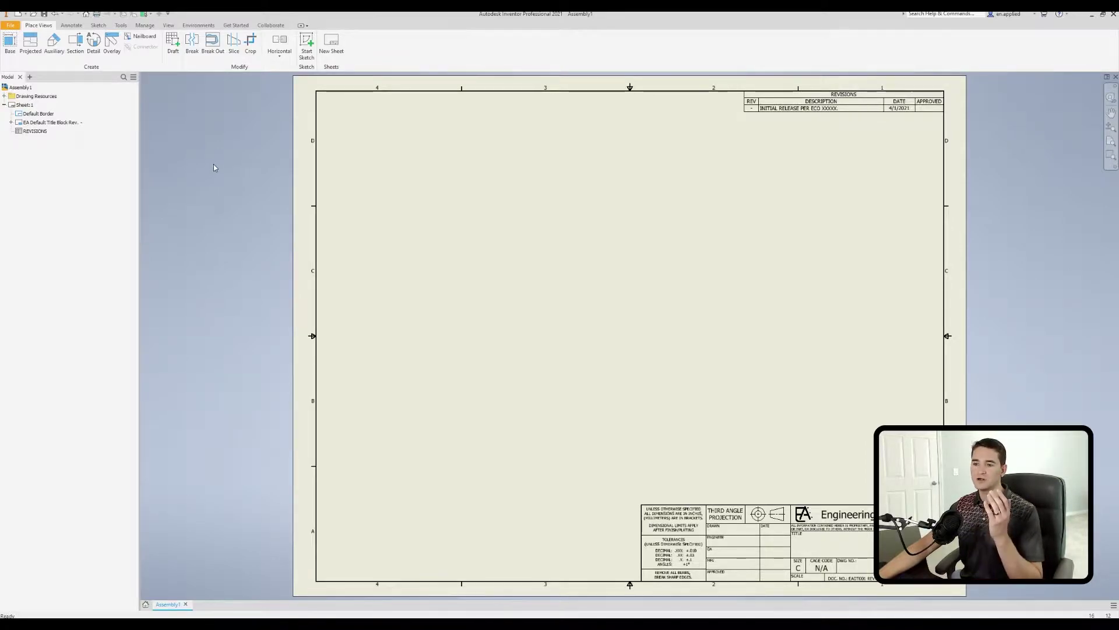
Place a base view of Assembly1.iam using the Default design view representation.
{"action": "left_click", "coordinate": [12, 48]}
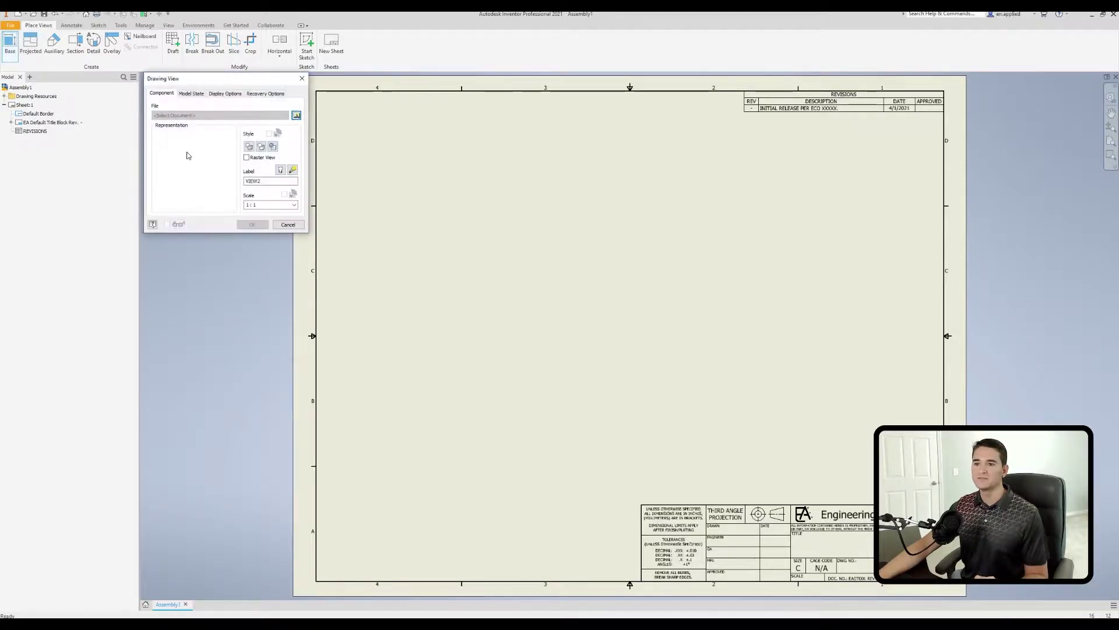
{"action": "left_click", "coordinate": [296, 115]}
{"action": "left_click", "coordinate": [575, 313]}
{"action": "double_click", "coordinate": [575, 313]}
{"action": "left_click", "coordinate": [216, 143]}
{"action": "left_click", "coordinate": [190, 157]}
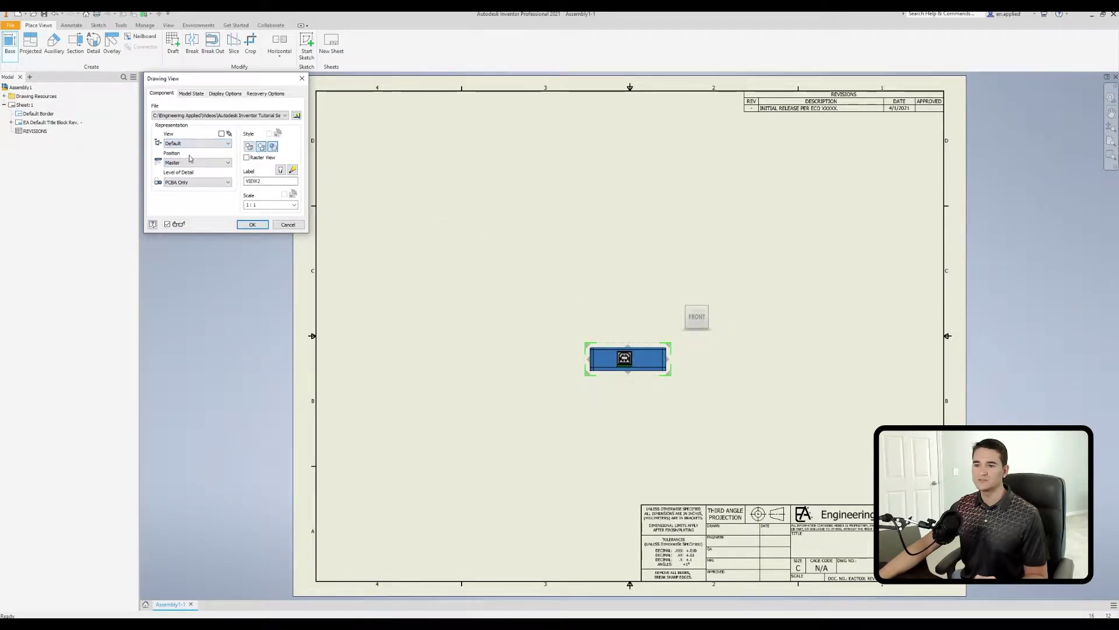
{"action": "left_click", "coordinate": [253, 225]}
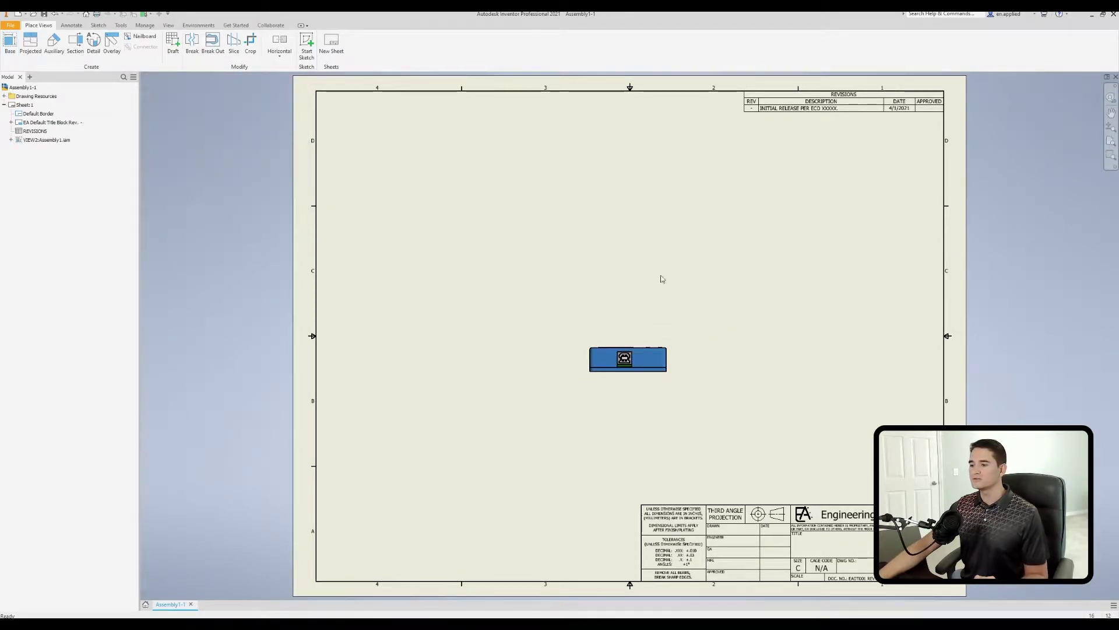
Move the base view slightly up so it sits just above the sheet centre.
{"action": "left_click_drag", "start_coordinate": [624, 342], "coordinate": [624, 310]}
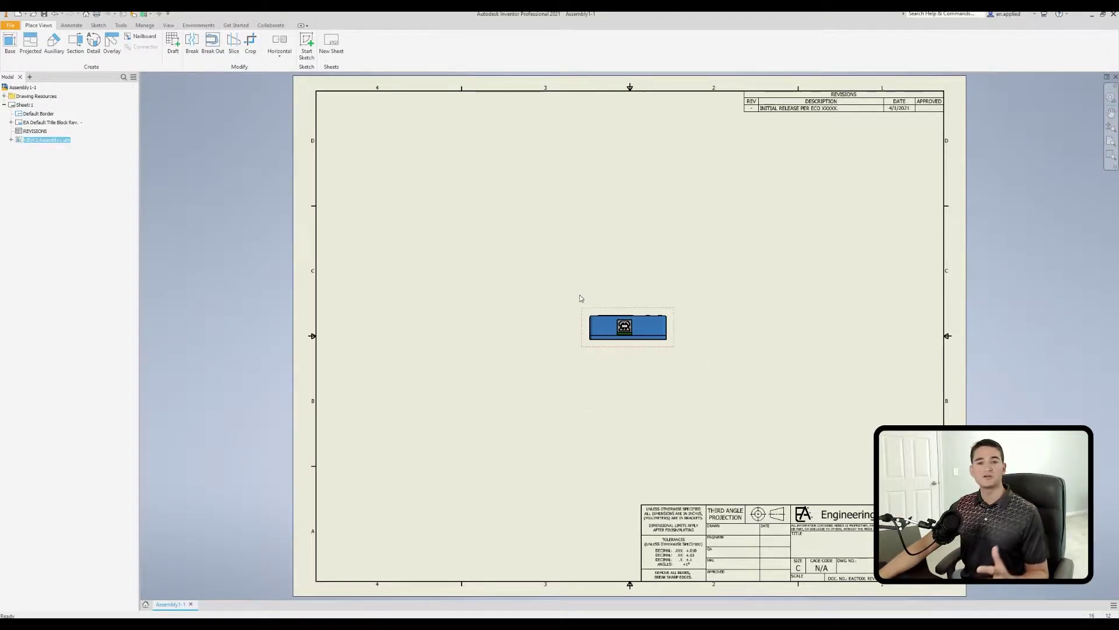
{"action": "left_click", "coordinate": [472, 282]}
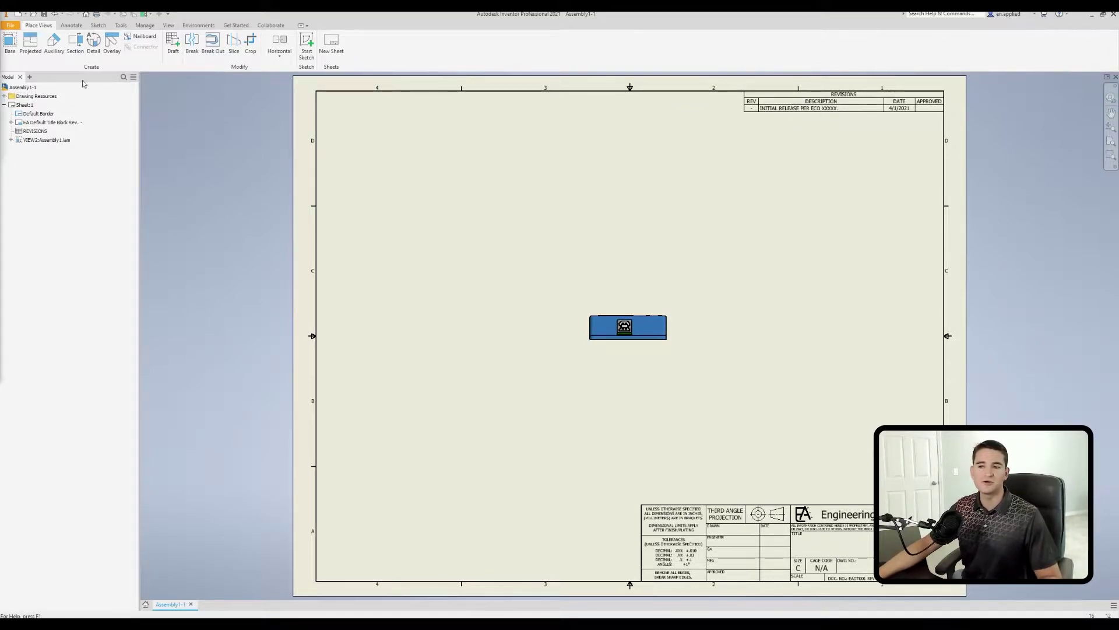
{"action": "left_click", "coordinate": [31, 44]}
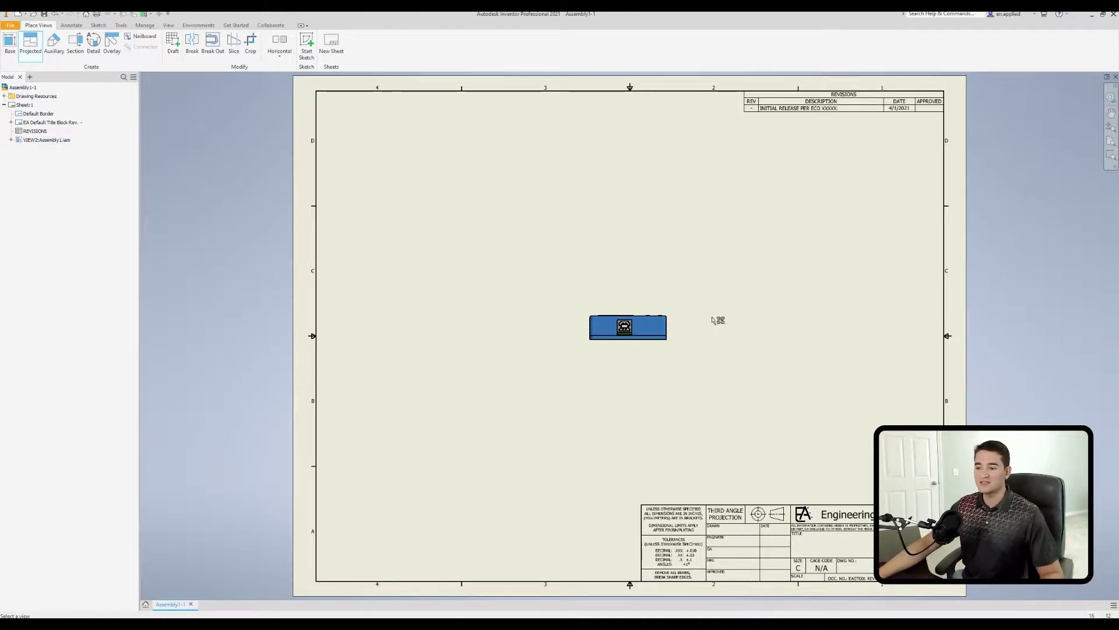
Project left, right, top, bottom and top-right isometric views from the base view.
{"action": "left_click", "coordinate": [638, 310]}
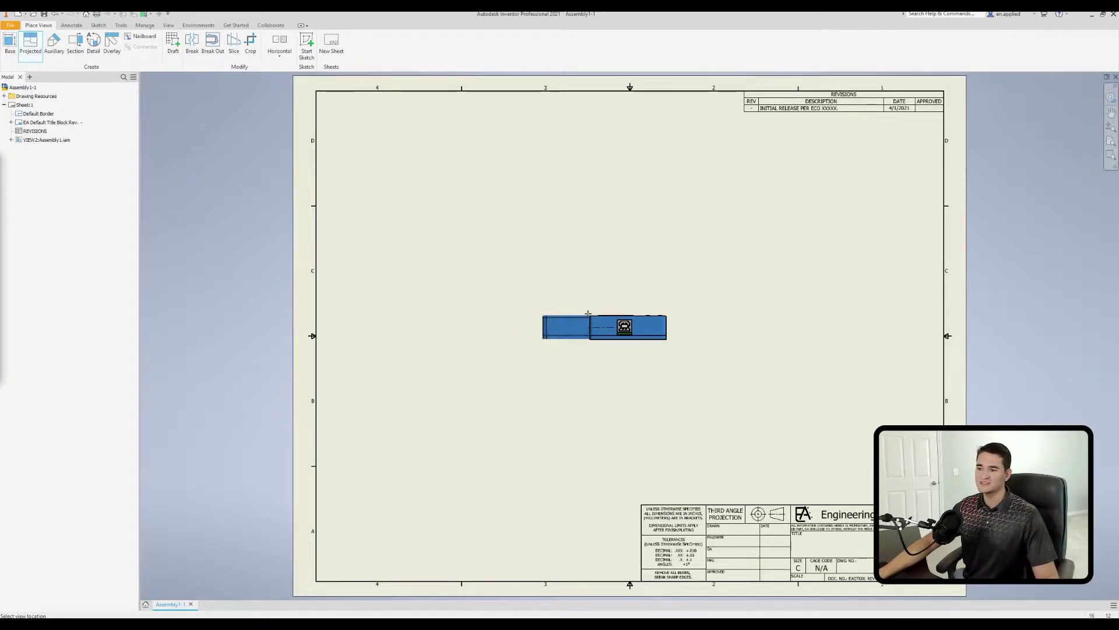
{"action": "left_click", "coordinate": [483, 328]}
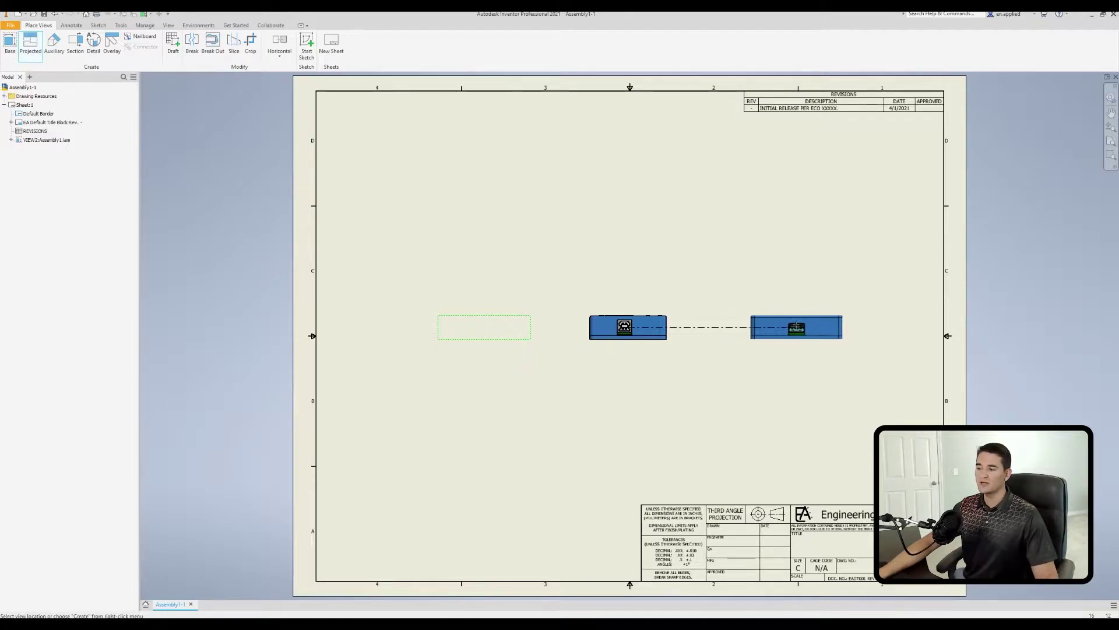
{"action": "left_click", "coordinate": [782, 327]}
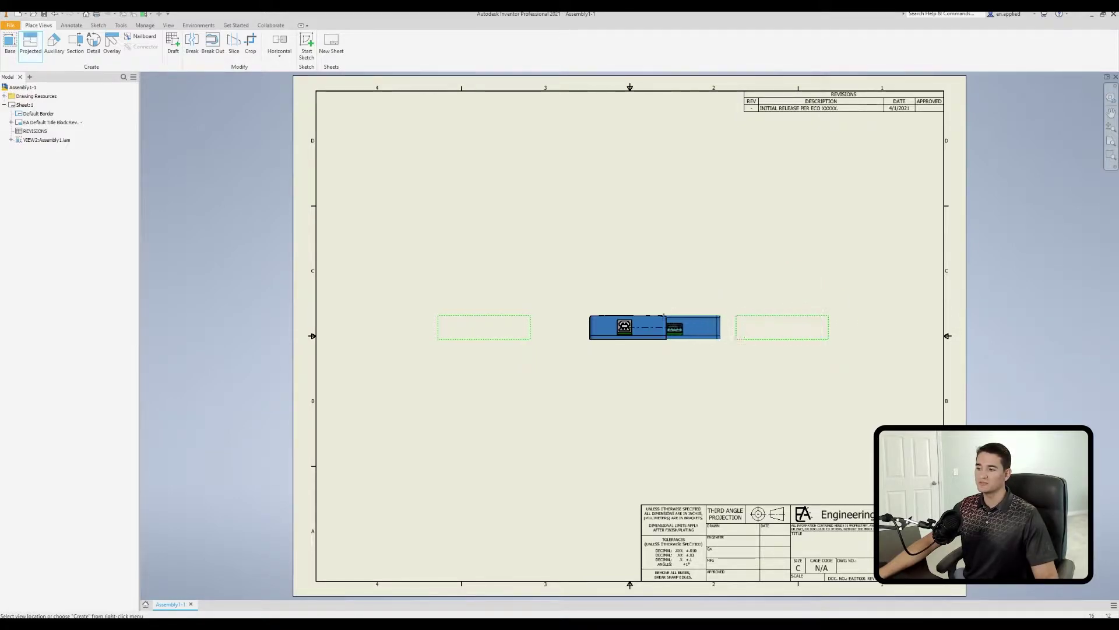
{"action": "left_click", "coordinate": [627, 206]}
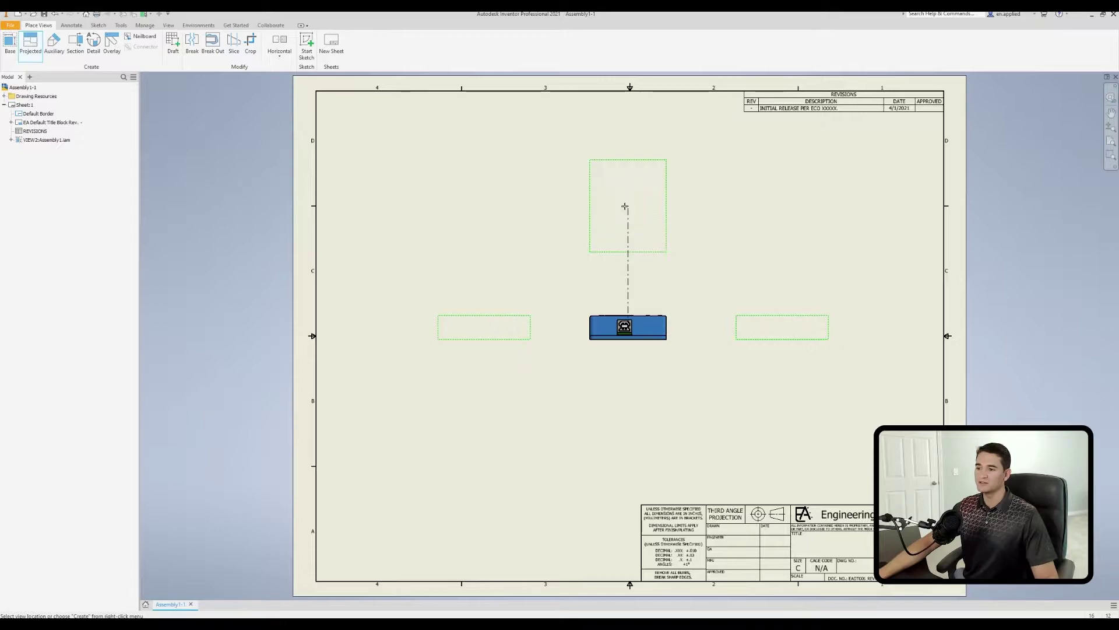
{"action": "left_click", "coordinate": [634, 421]}
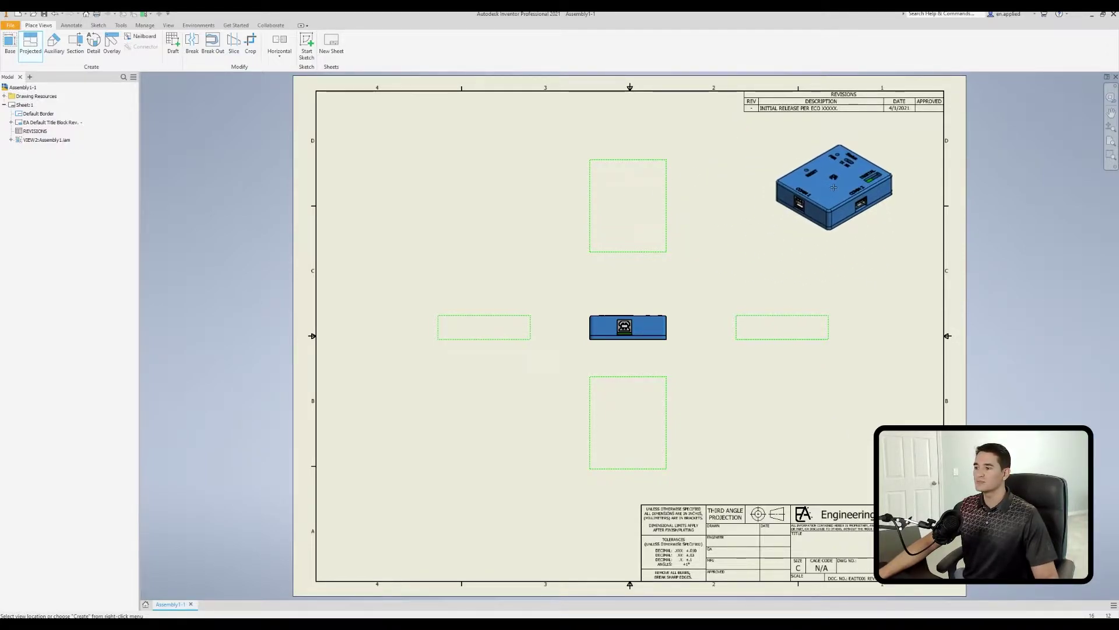
{"action": "left_click", "coordinate": [833, 187]}
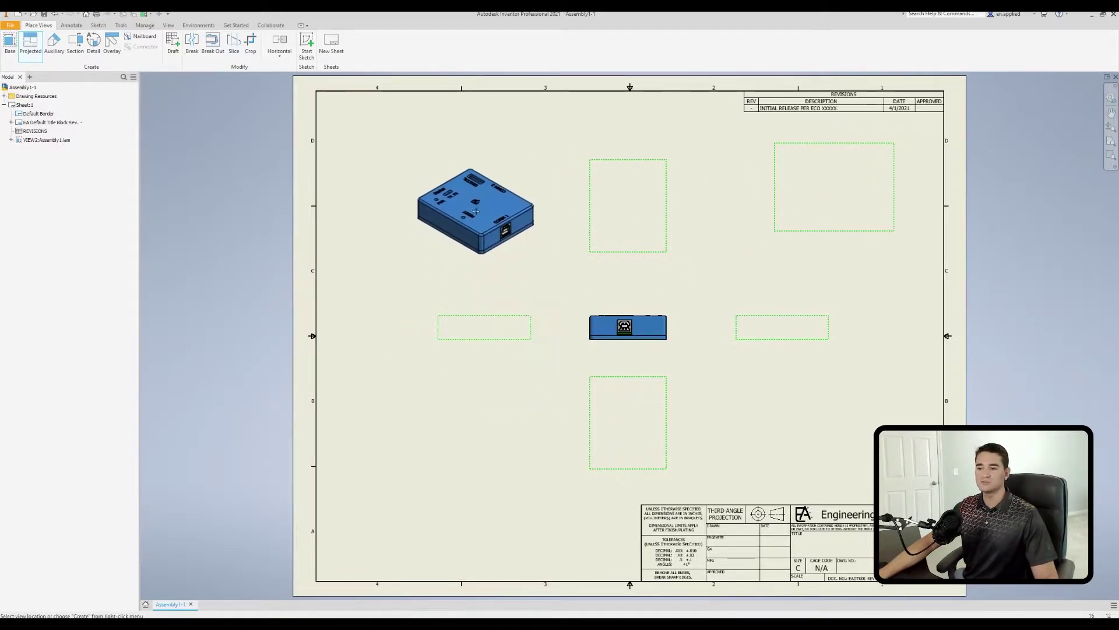
{"action": "right_click", "coordinate": [477, 220]}
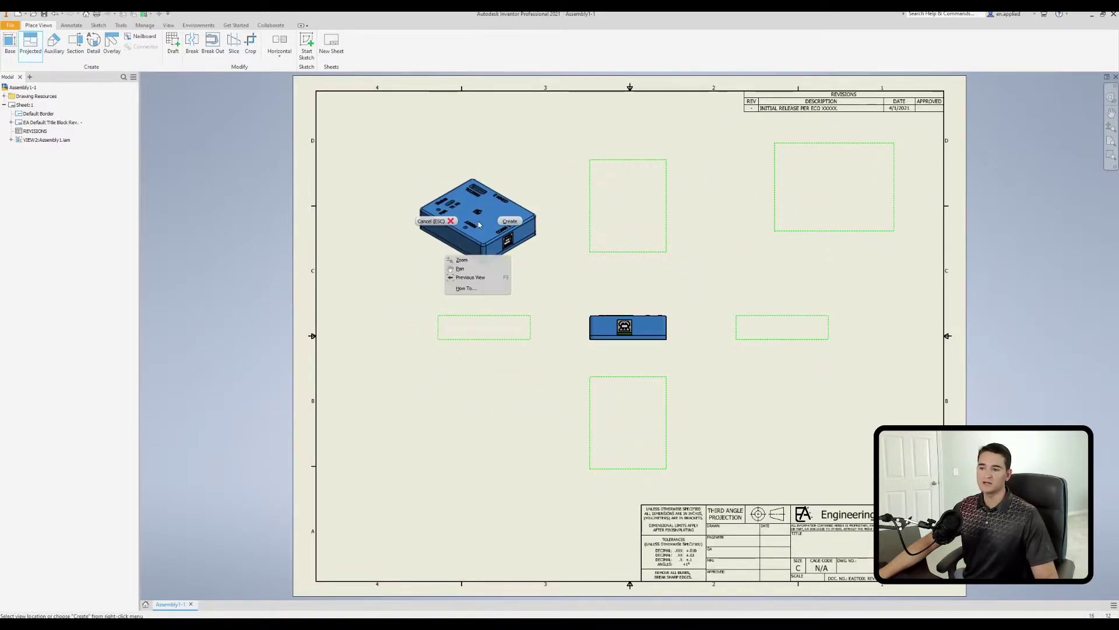
{"action": "left_click", "coordinate": [511, 222]}
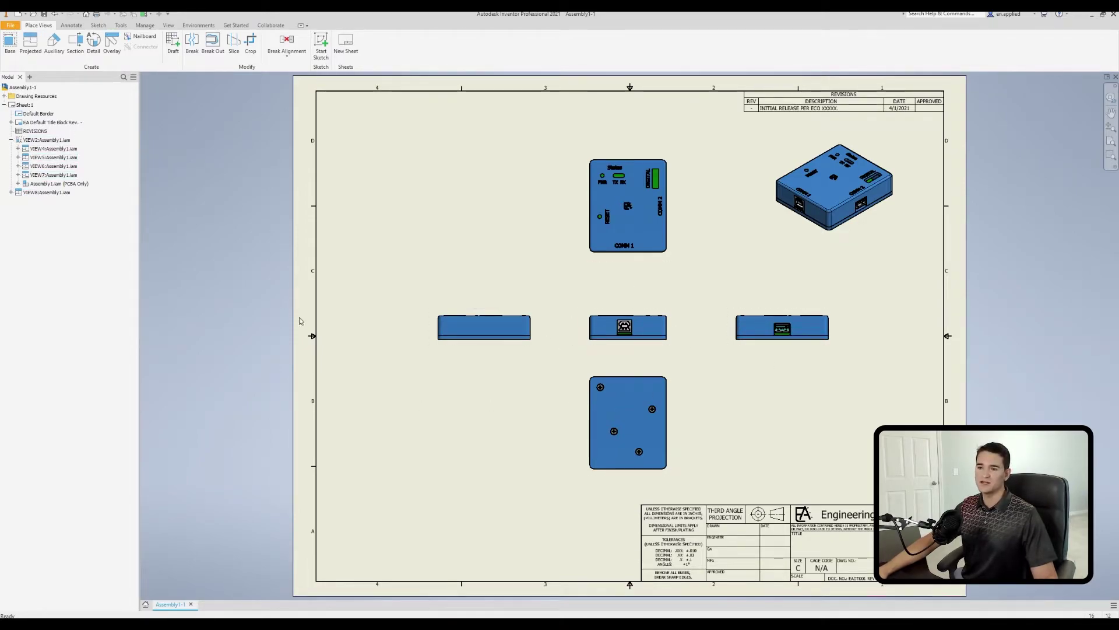
{"action": "double_click", "coordinate": [642, 203]}
{"action": "left_click", "coordinate": [289, 227]}
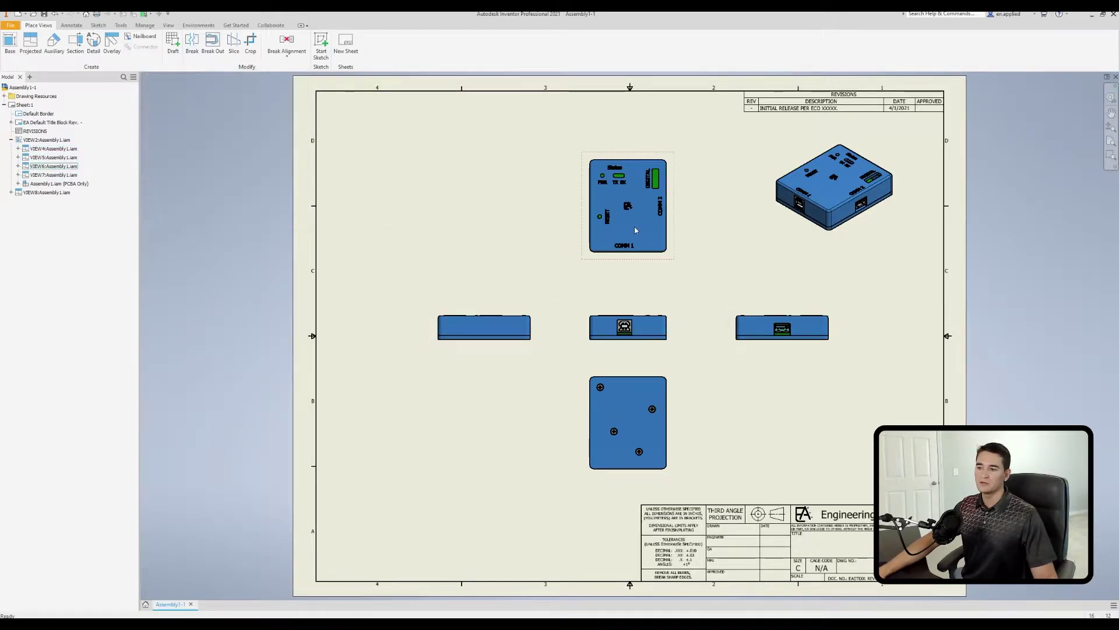
{"action": "right_click", "coordinate": [634, 228]}
{"action": "left_click", "coordinate": [634, 252]}
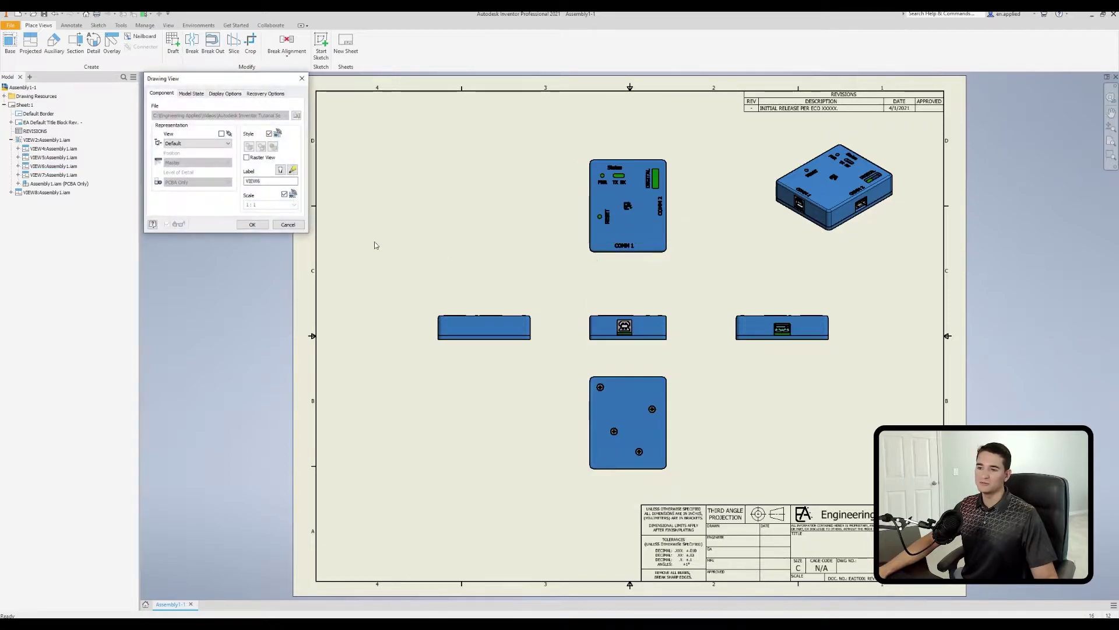
{"action": "left_click", "coordinate": [289, 227]}
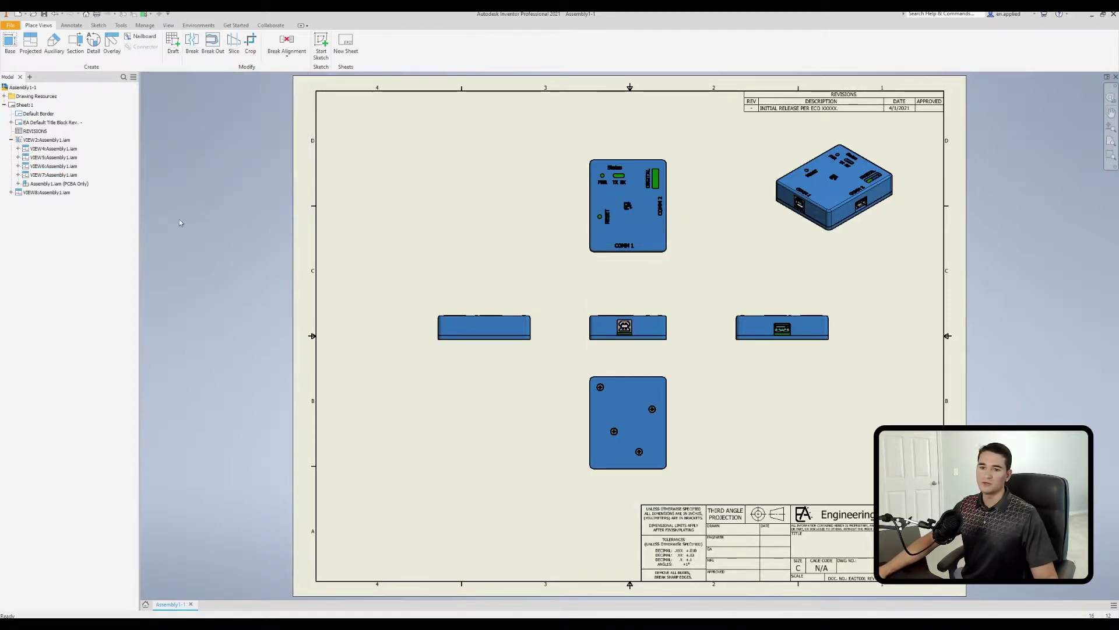
{"action": "right_click", "coordinate": [60, 169]}
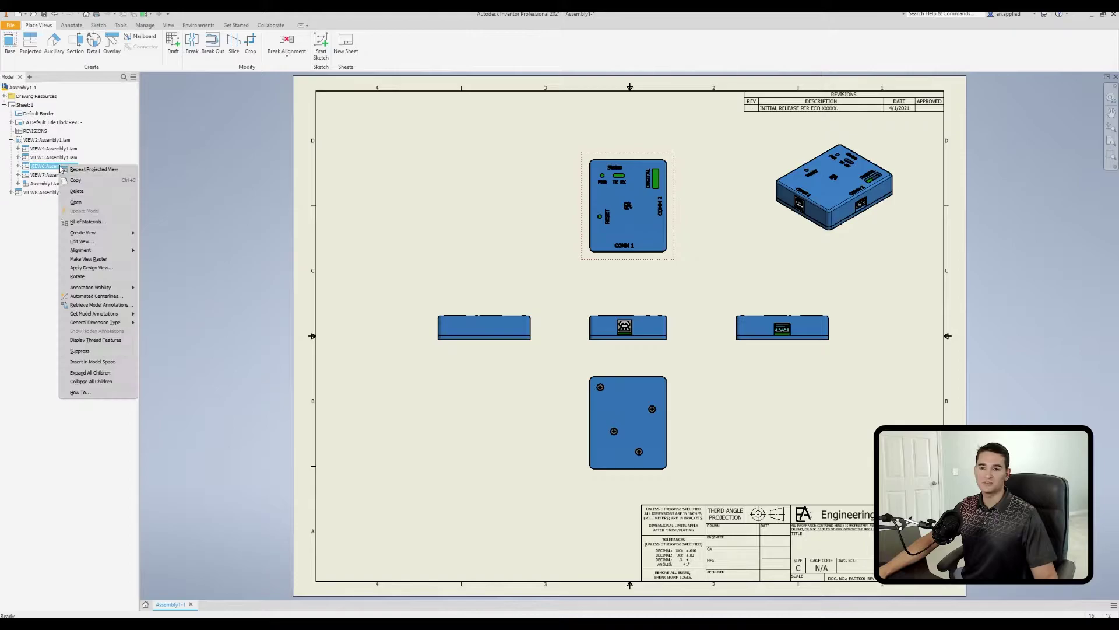
{"action": "left_click", "coordinate": [82, 238]}
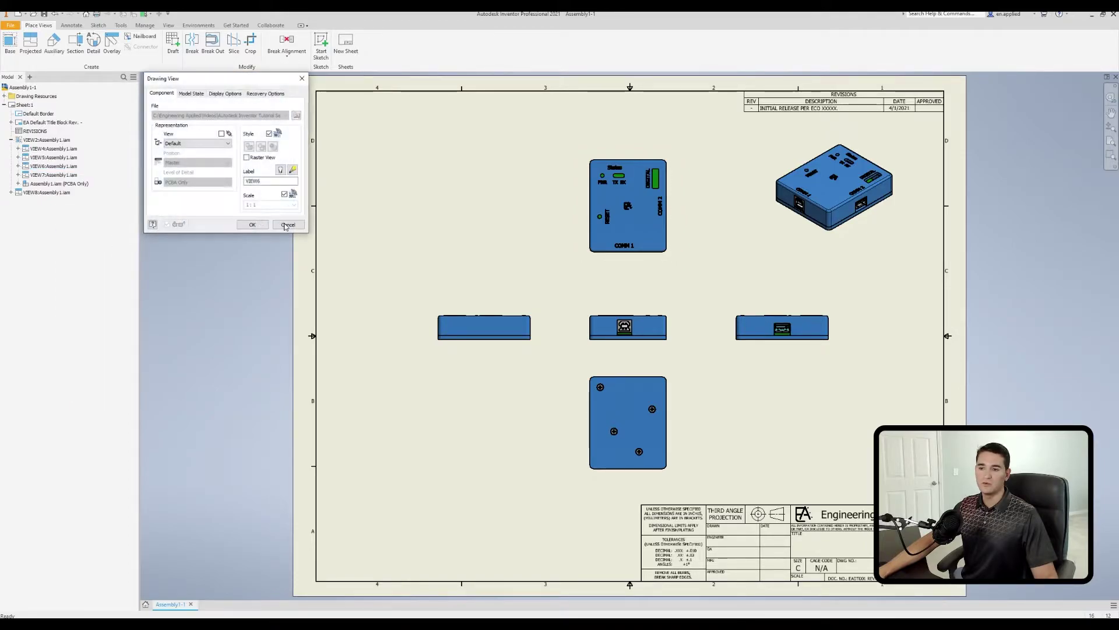
{"action": "left_click", "coordinate": [257, 224]}
{"action": "left_click", "coordinate": [66, 167]}
{"action": "double_click", "coordinate": [65, 168]}
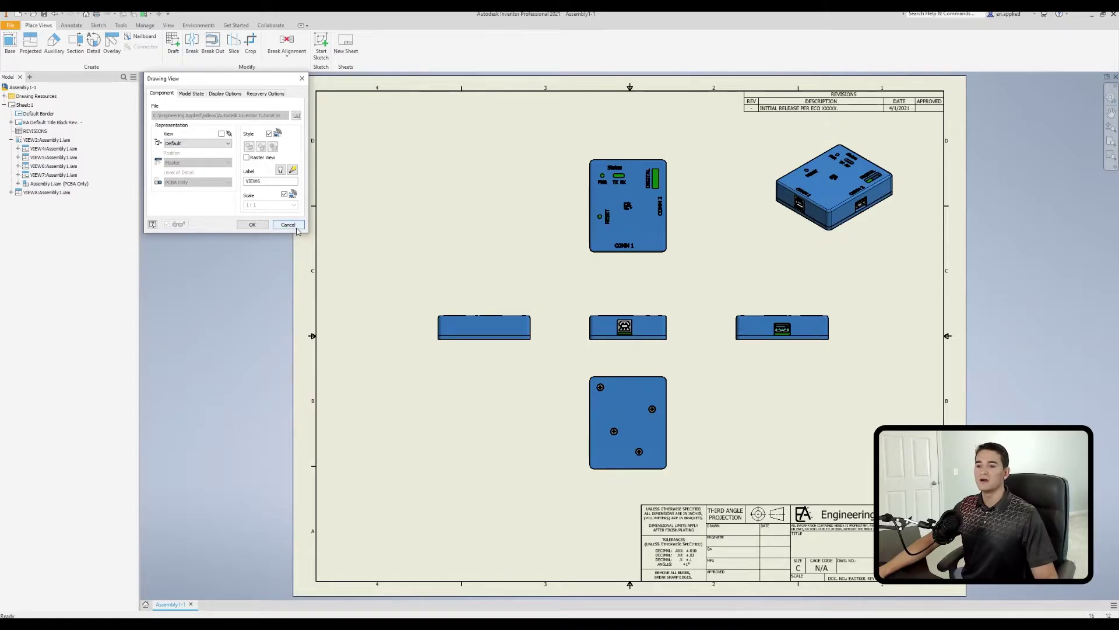
{"action": "left_click", "coordinate": [297, 228]}
{"action": "double_click", "coordinate": [619, 233]}
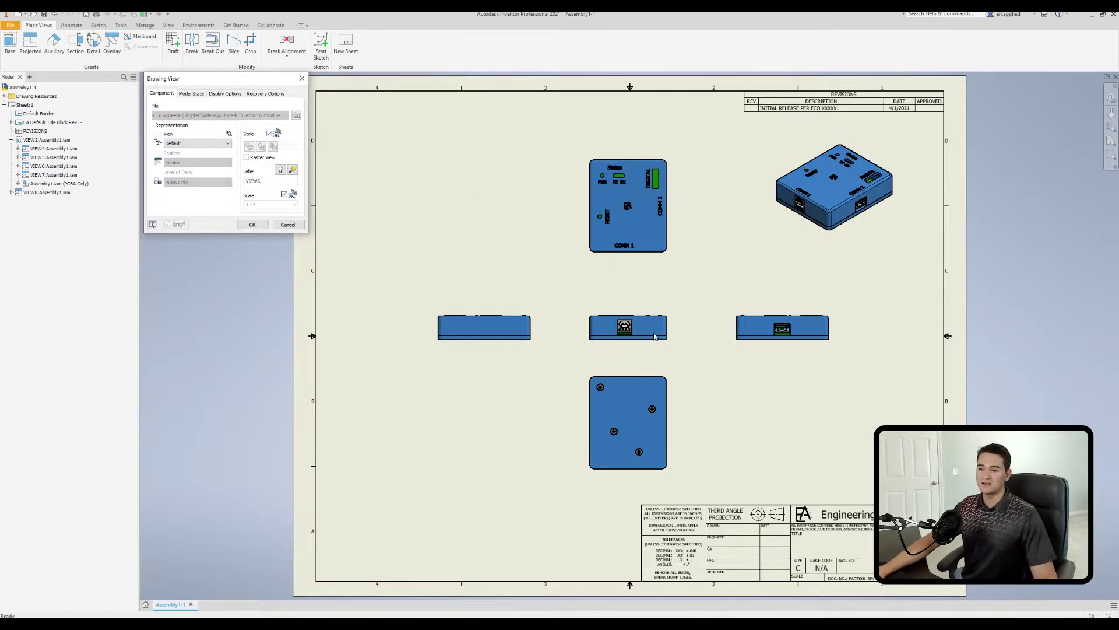
{"action": "left_click", "coordinate": [299, 227]}
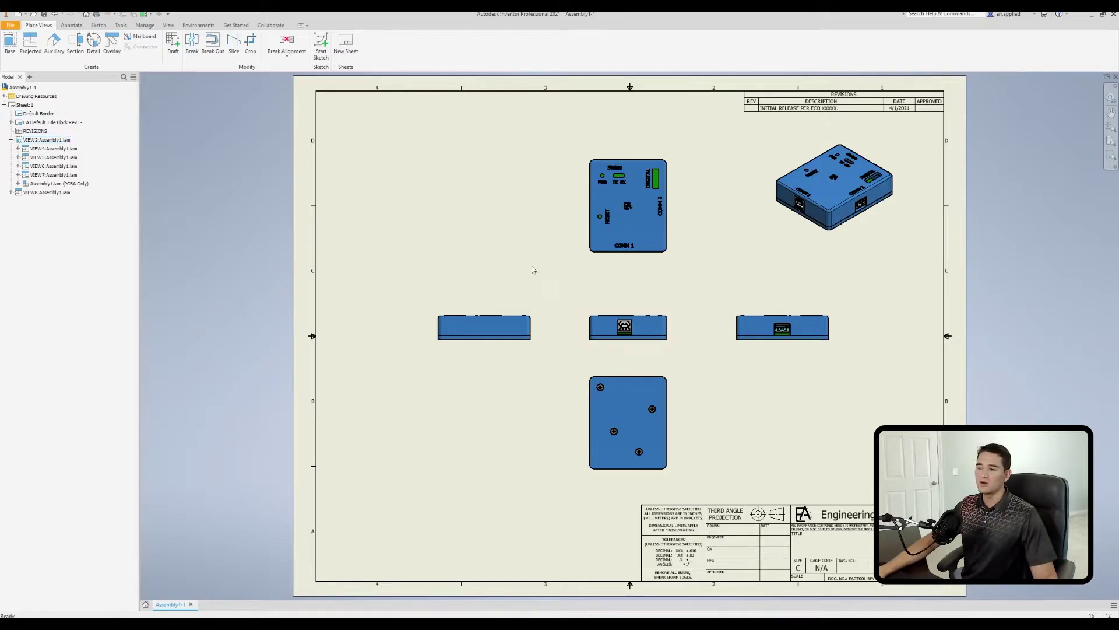
Change the front base view's style from Shaded to Hidden Line.
{"action": "double_click", "coordinate": [655, 333]}
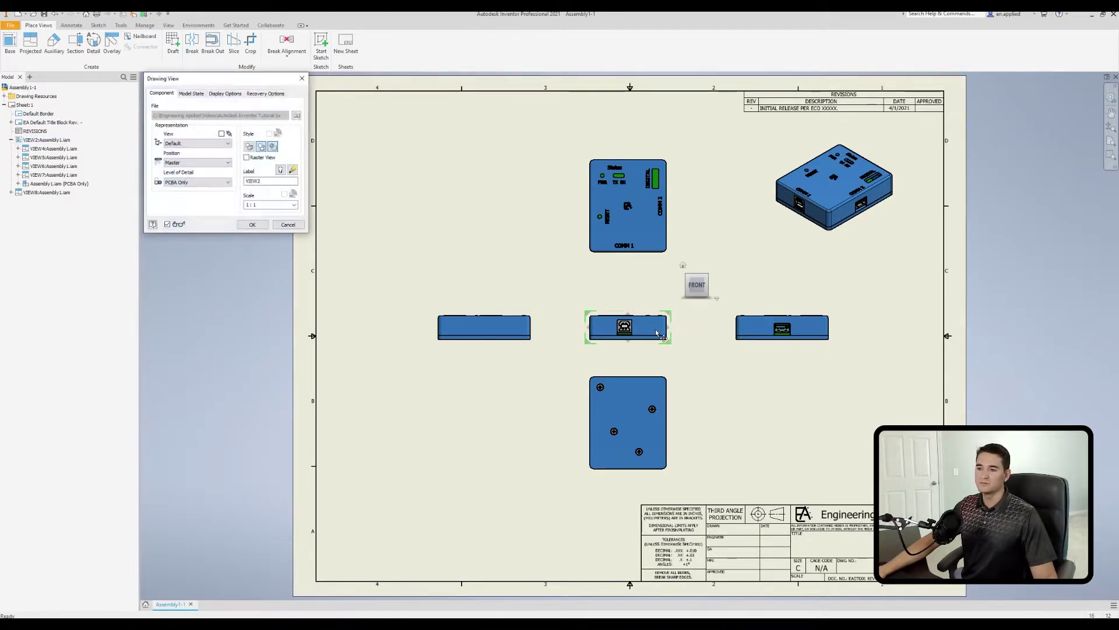
{"action": "left_click", "coordinate": [274, 148]}
{"action": "left_click", "coordinate": [253, 225]}
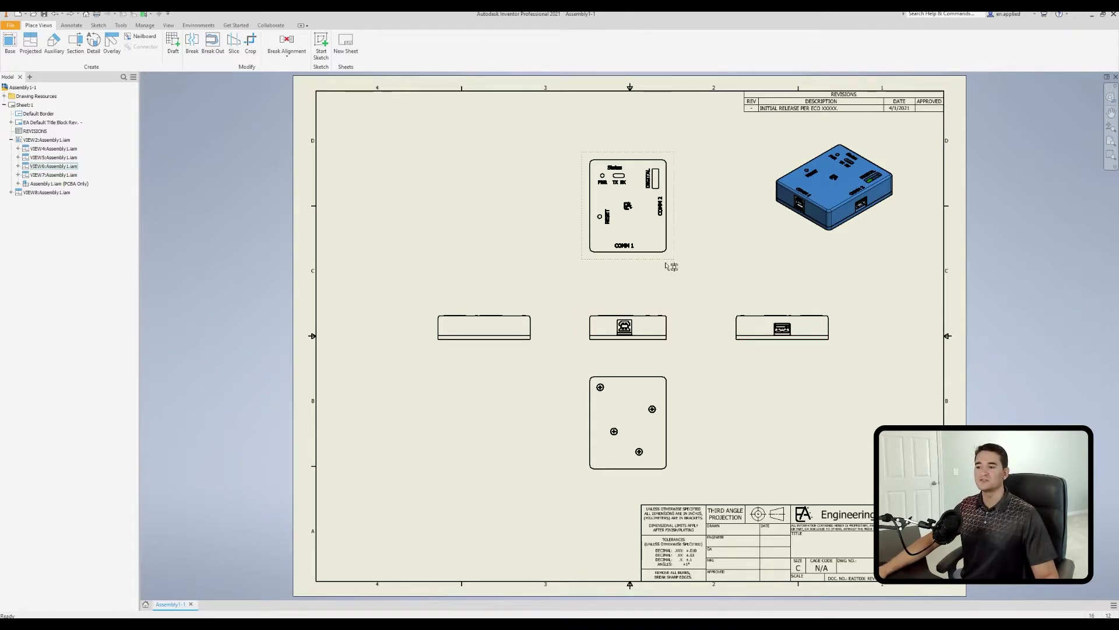
Move the top view up and the left view farther left, then nudge the isometric view.
{"action": "mouse_move", "coordinate": [656, 259]}
{"action": "left_mouse_down"}
{"action": "mouse_move", "coordinate": [474, 242]}
{"action": "mouse_move", "coordinate": [770, 245]}
{"action": "mouse_move", "coordinate": [659, 276]}
{"action": "mouse_move", "coordinate": [630, 255]}
{"action": "left_mouse_up"}
{"action": "mouse_move", "coordinate": [507, 348]}
{"action": "left_mouse_down"}
{"action": "mouse_move", "coordinate": [470, 351]}
{"action": "mouse_move", "coordinate": [576, 348]}
{"action": "mouse_move", "coordinate": [521, 348]}
{"action": "mouse_move", "coordinate": [488, 209]}
{"action": "mouse_move", "coordinate": [472, 358]}
{"action": "mouse_move", "coordinate": [495, 392]}
{"action": "mouse_move", "coordinate": [575, 366]}
{"action": "mouse_move", "coordinate": [491, 349]}
{"action": "left_mouse_up"}
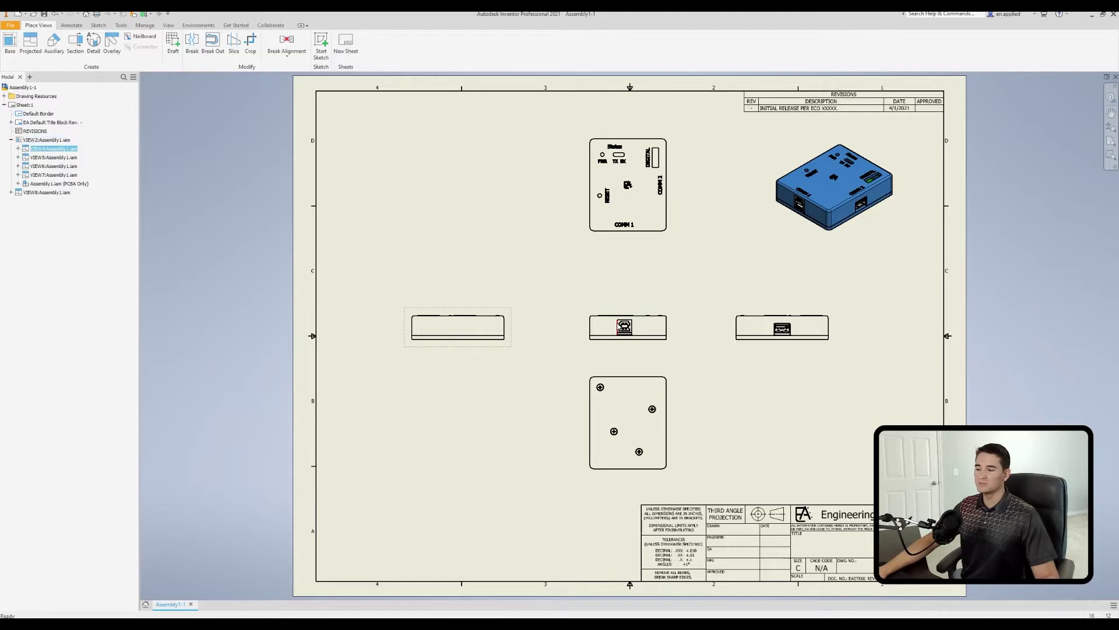
{"action": "left_click", "coordinate": [791, 230]}
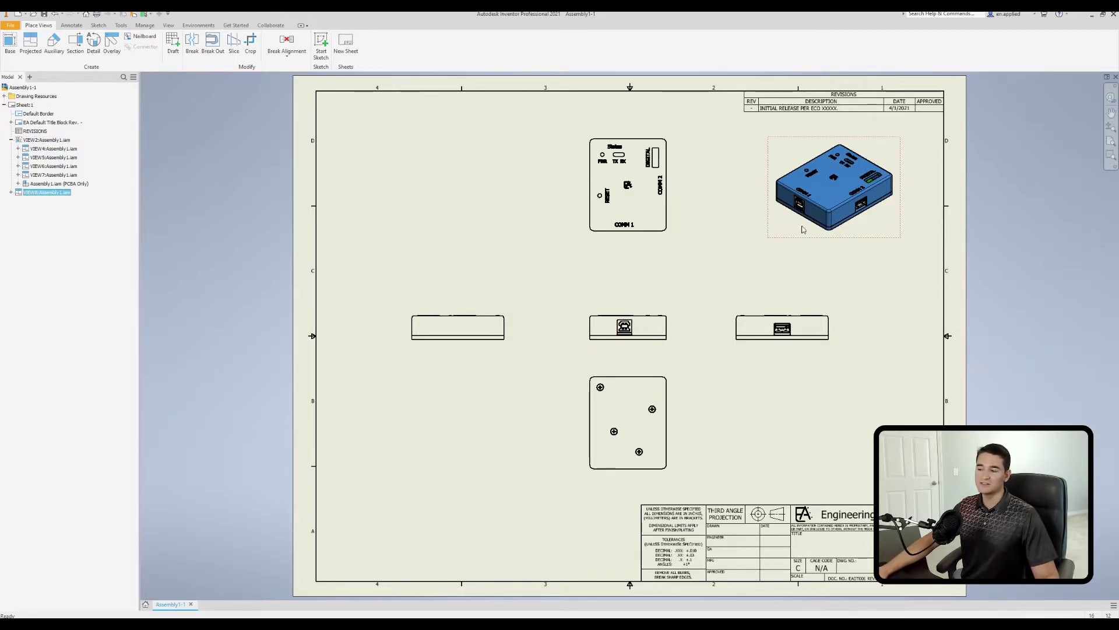
{"action": "mouse_move", "coordinate": [797, 239]}
{"action": "left_mouse_down"}
{"action": "mouse_move", "coordinate": [427, 240]}
{"action": "mouse_move", "coordinate": [448, 240]}
{"action": "mouse_move", "coordinate": [452, 280]}
{"action": "mouse_move", "coordinate": [435, 467]}
{"action": "mouse_move", "coordinate": [420, 472]}
{"action": "mouse_move", "coordinate": [782, 265]}
{"action": "mouse_move", "coordinate": [794, 242]}
{"action": "left_mouse_up"}
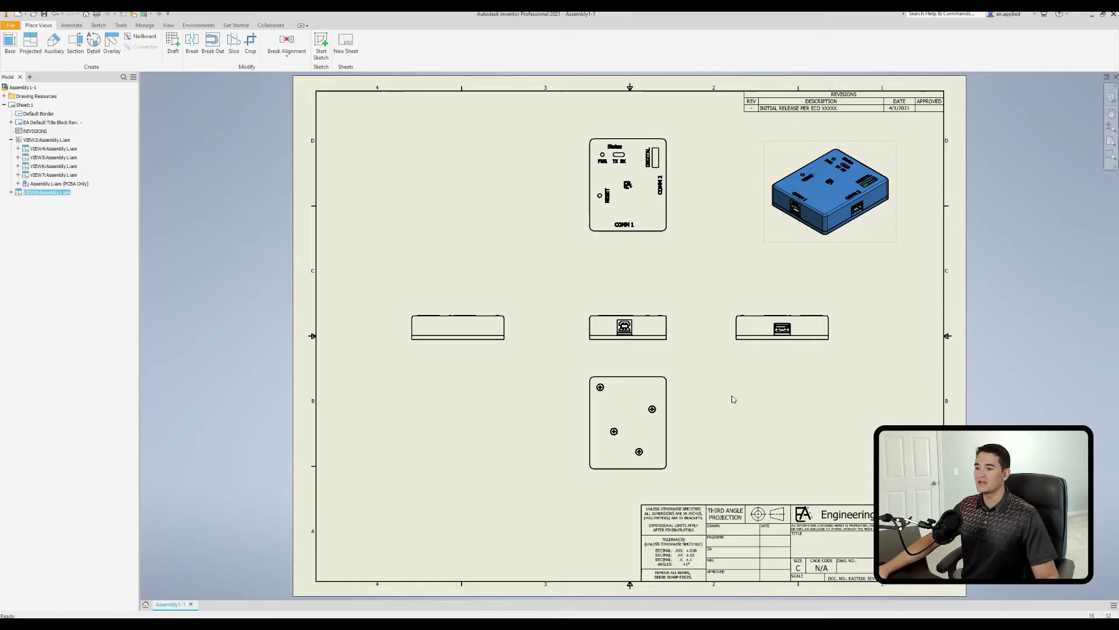
{"action": "left_click", "coordinate": [428, 414]}
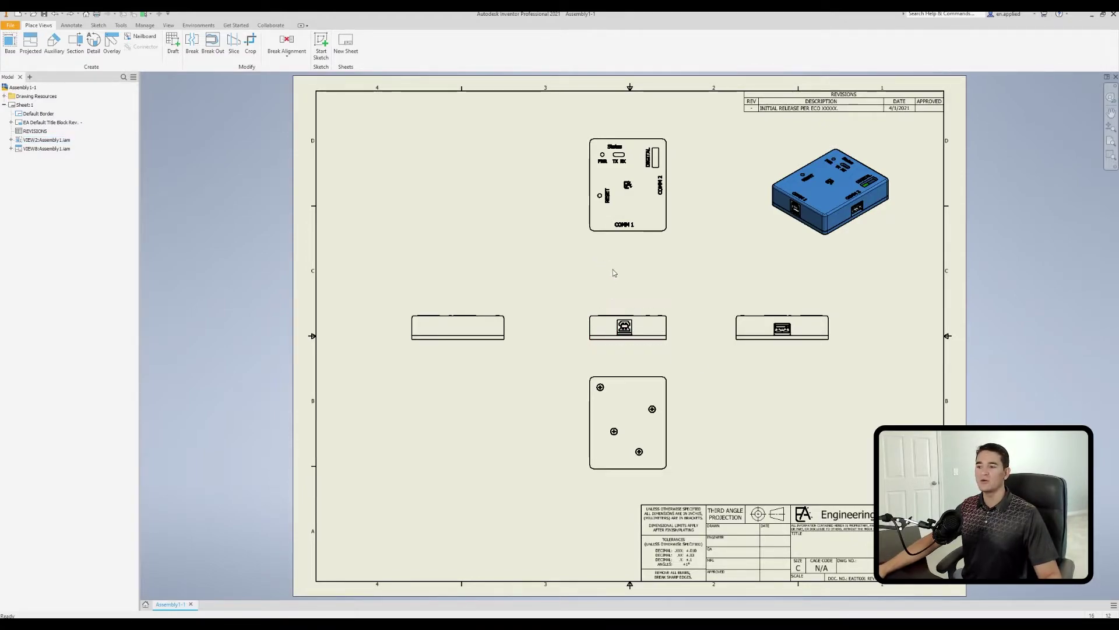
Set the front view scale to 2:1.
{"action": "left_click", "coordinate": [655, 334]}
{"action": "double_click", "coordinate": [656, 334]}
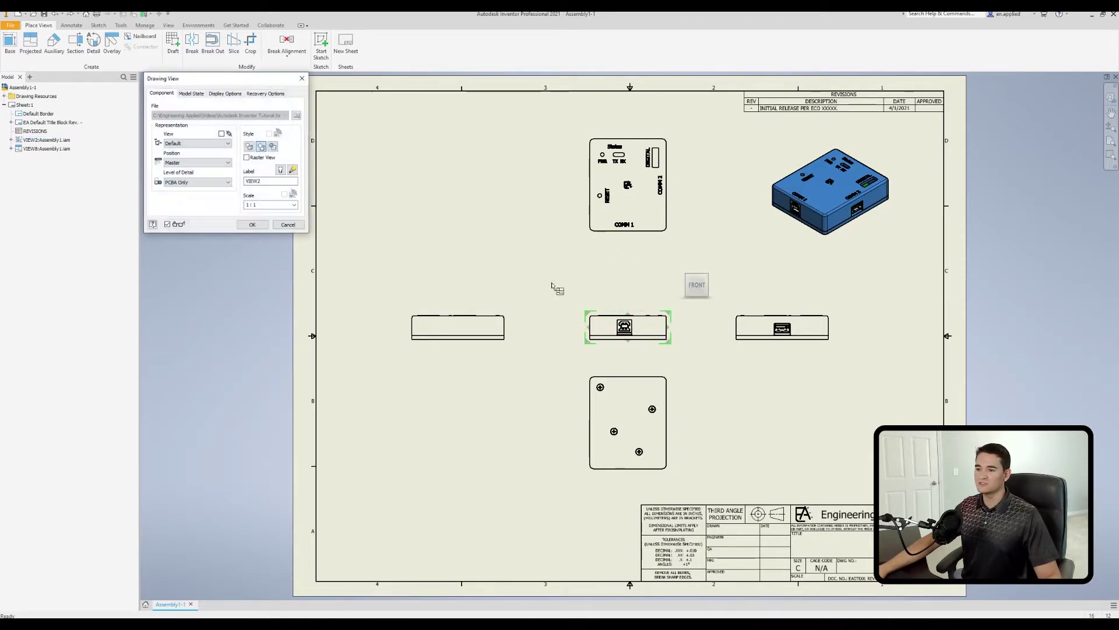
{"action": "left_click", "coordinate": [296, 205]}
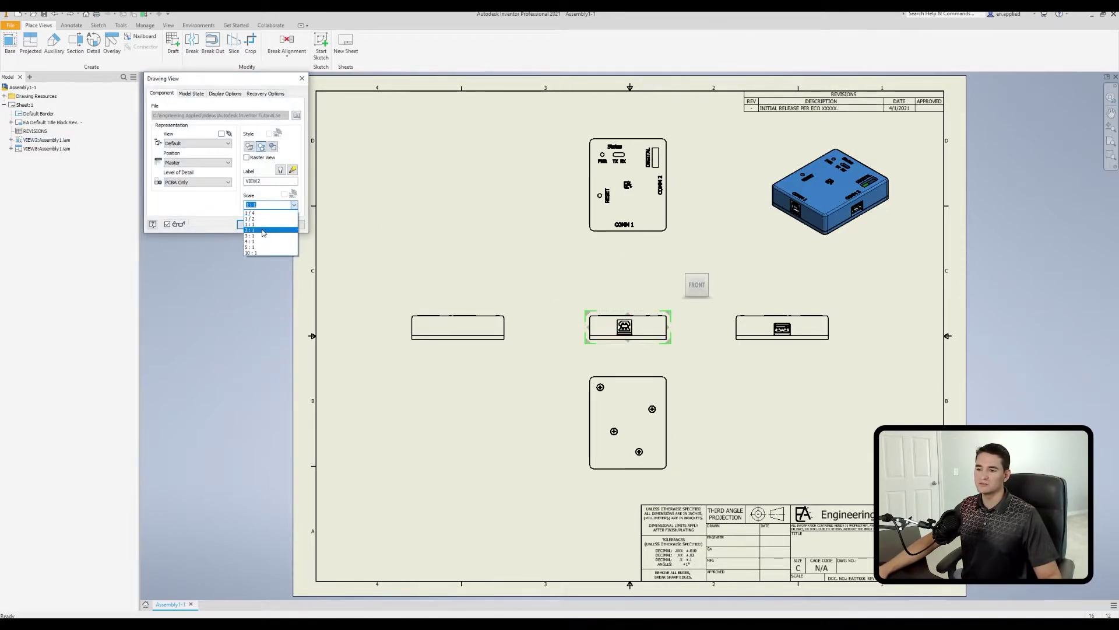
{"action": "left_click", "coordinate": [250, 219]}
{"action": "left_click", "coordinate": [252, 225]}
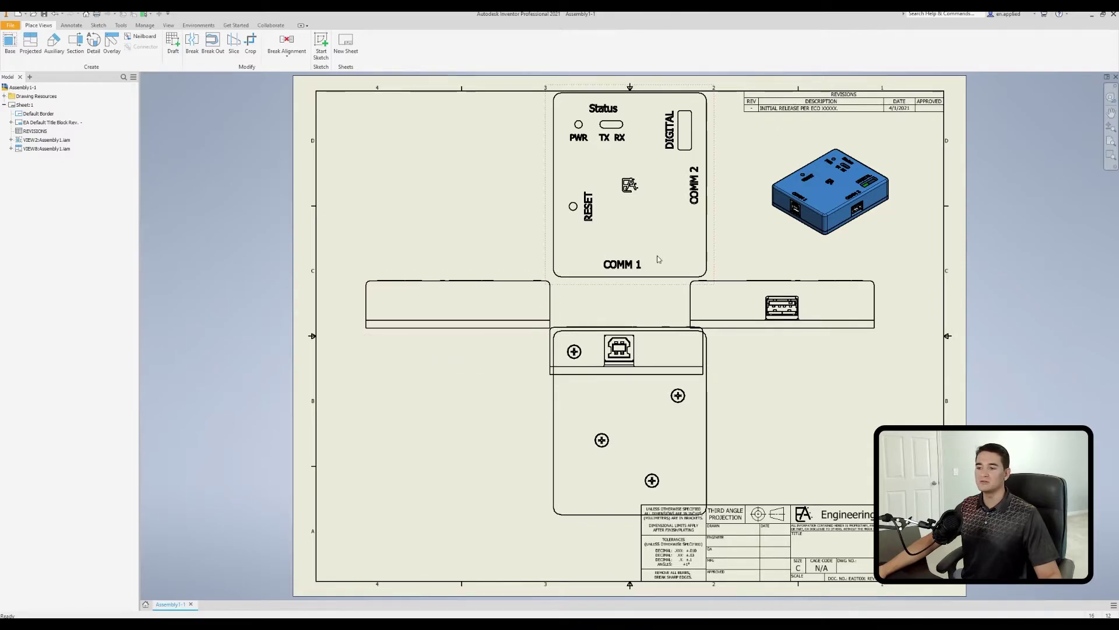
Let the top view scale independently of the base, and move the bottom view lower.
{"action": "double_click", "coordinate": [592, 241]}
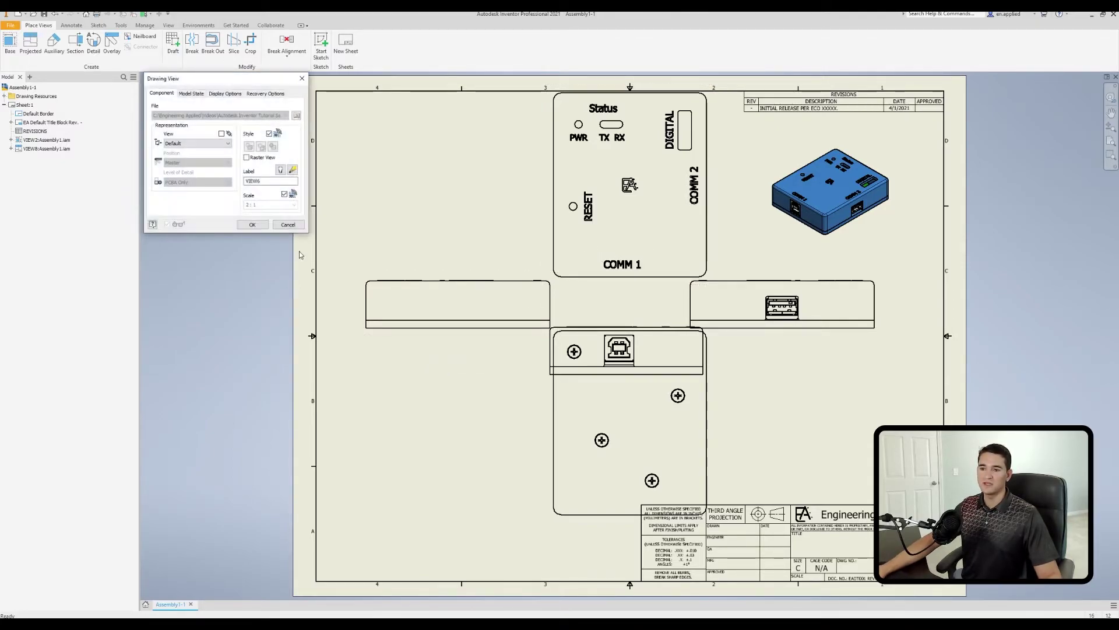
{"action": "left_click", "coordinate": [285, 195]}
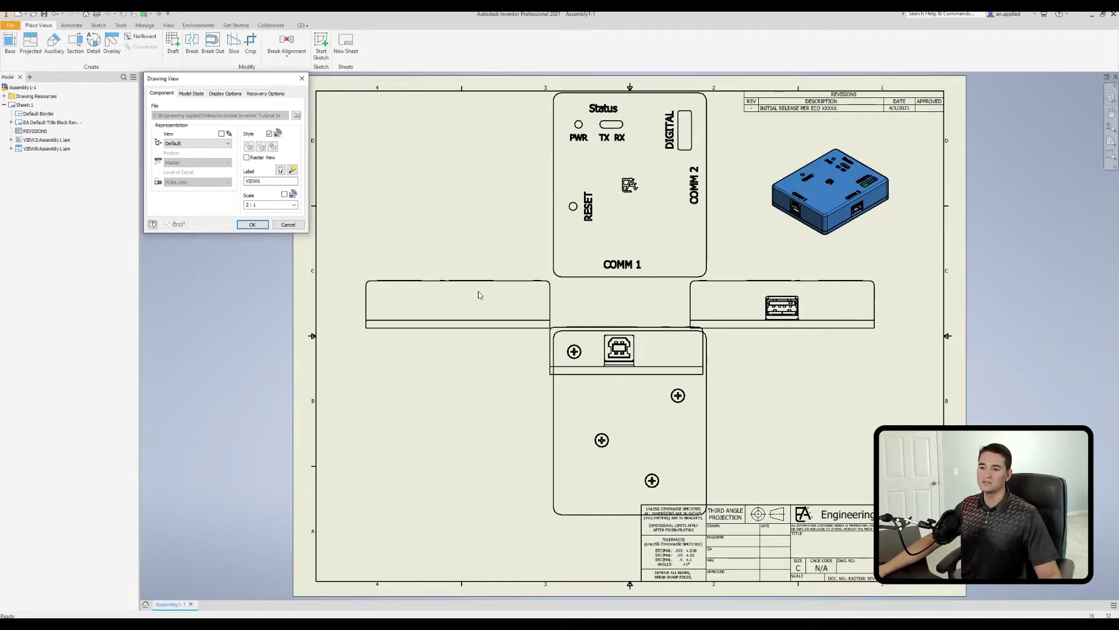
{"action": "left_click", "coordinate": [252, 225]}
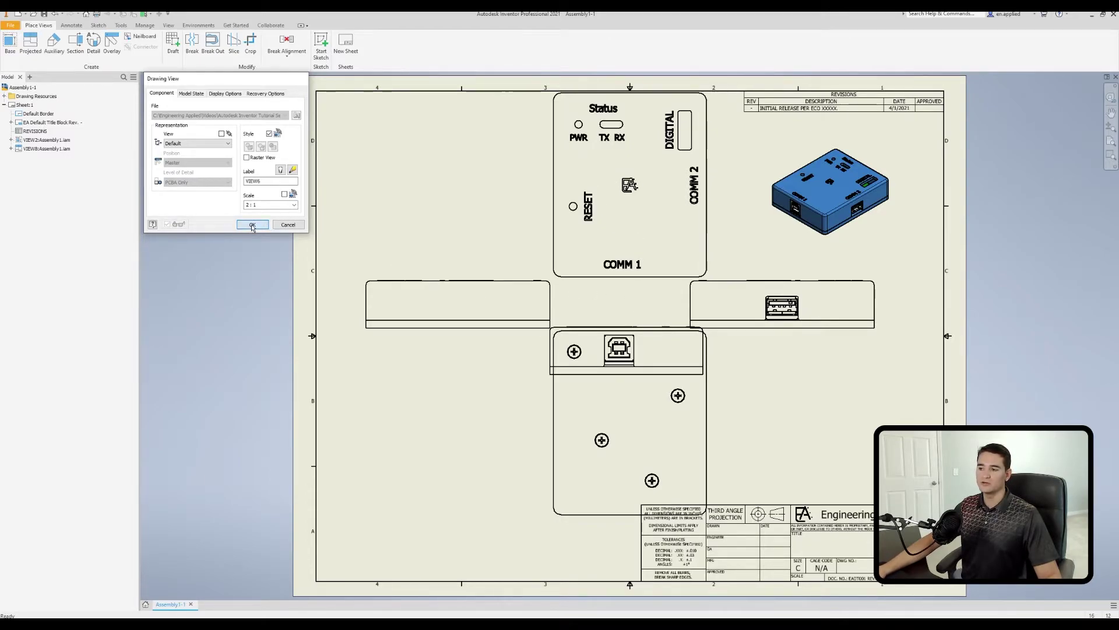
{"action": "left_click_drag", "start_coordinate": [565, 408], "coordinate": [563, 471]}
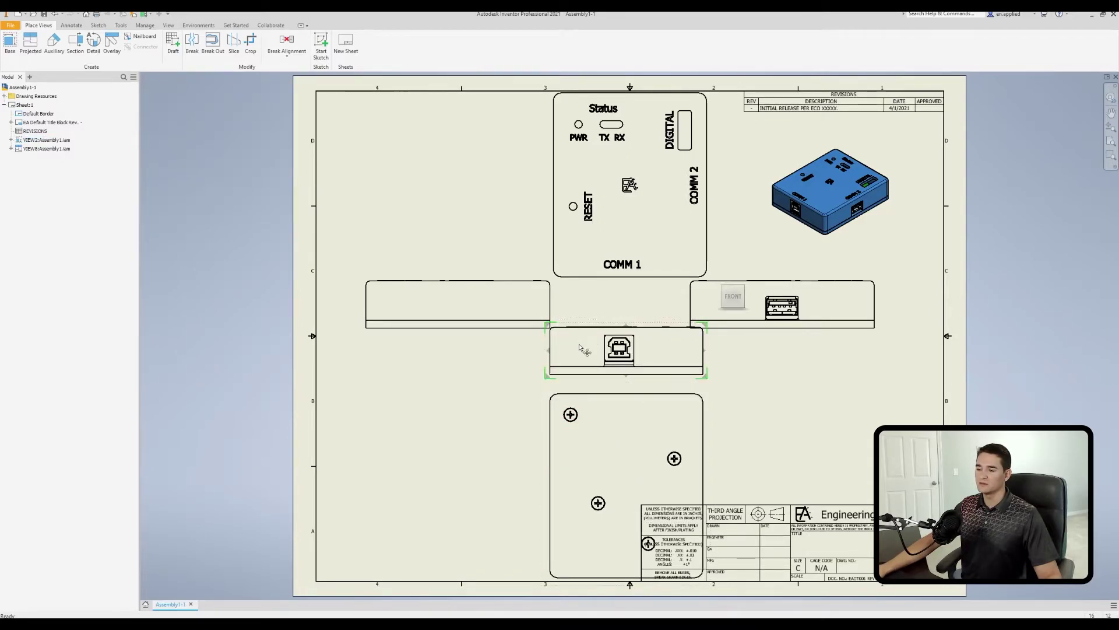
Set the front view scale back to 1:1.
{"action": "double_click", "coordinate": [583, 347]}
{"action": "left_click", "coordinate": [295, 207]}
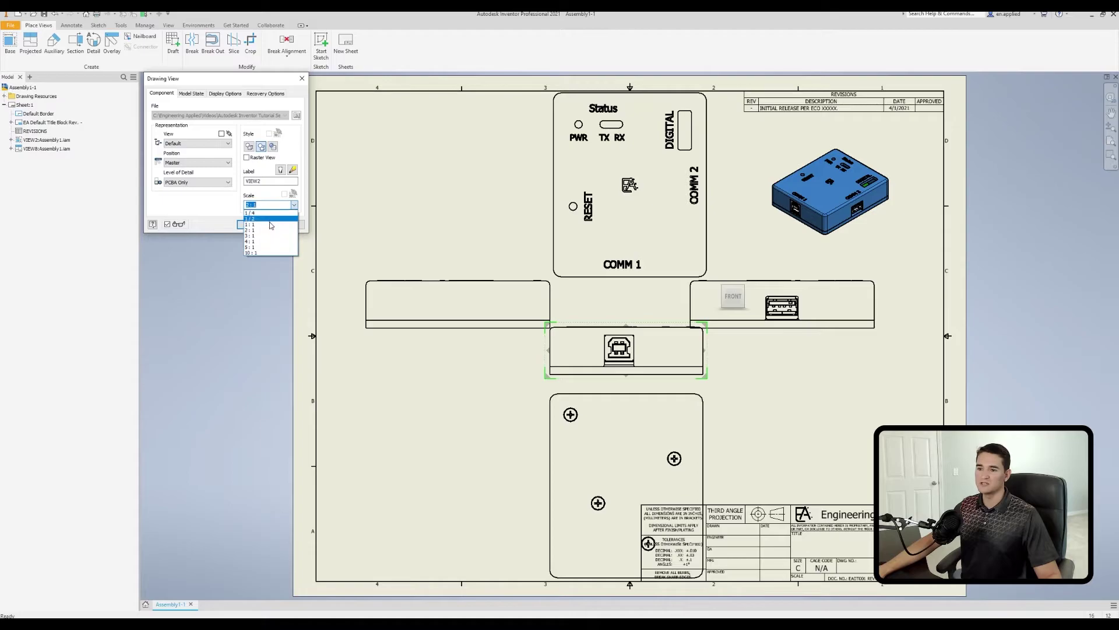
{"action": "left_click", "coordinate": [251, 224]}
{"action": "left_click", "coordinate": [253, 225]}
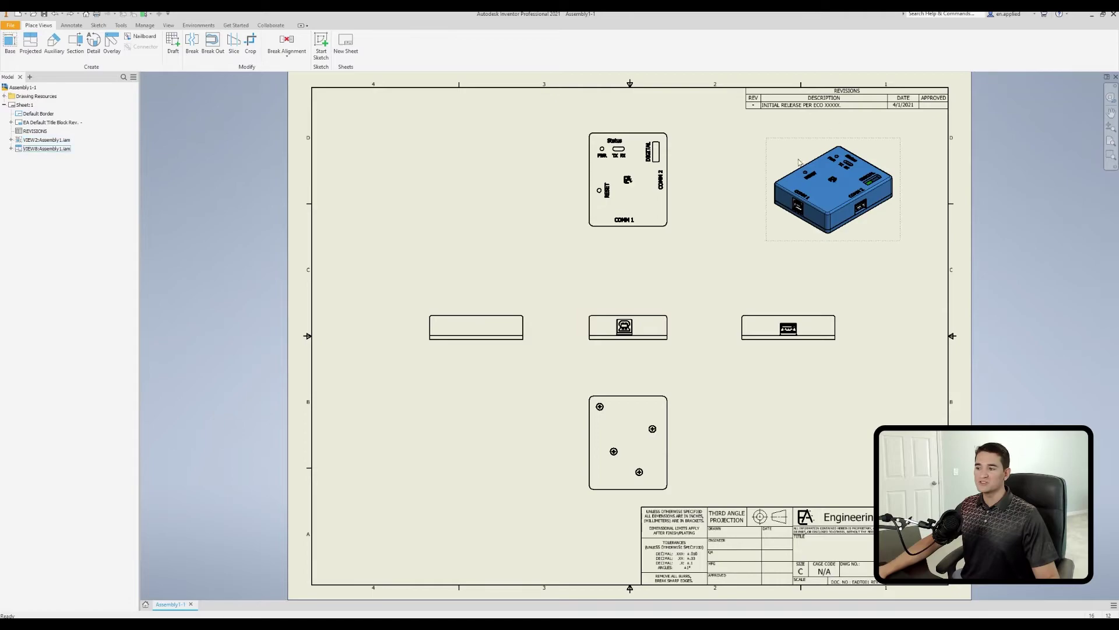
Set the front view scale to 1/2.
{"action": "double_click", "coordinate": [652, 327]}
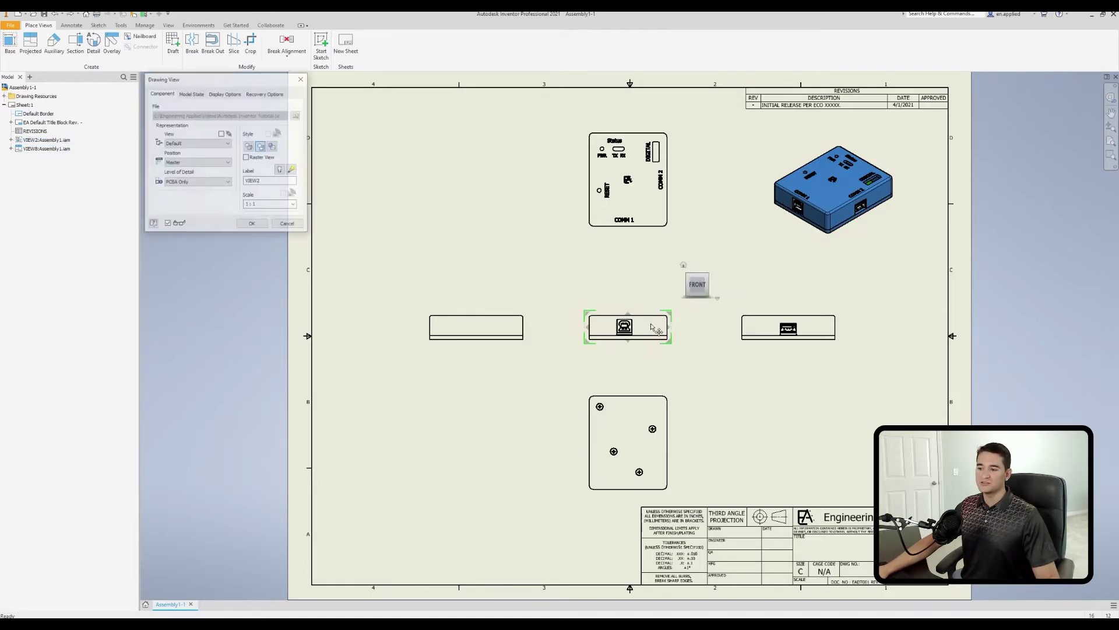
{"action": "left_click", "coordinate": [297, 207]}
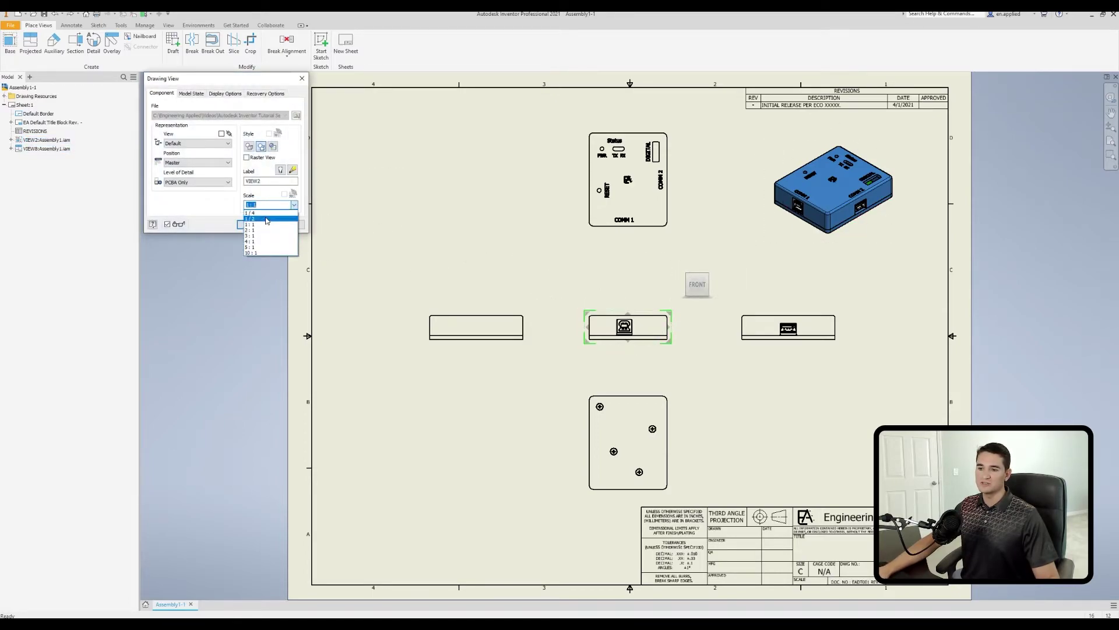
{"action": "left_click", "coordinate": [267, 221]}
{"action": "left_click", "coordinate": [252, 225]}
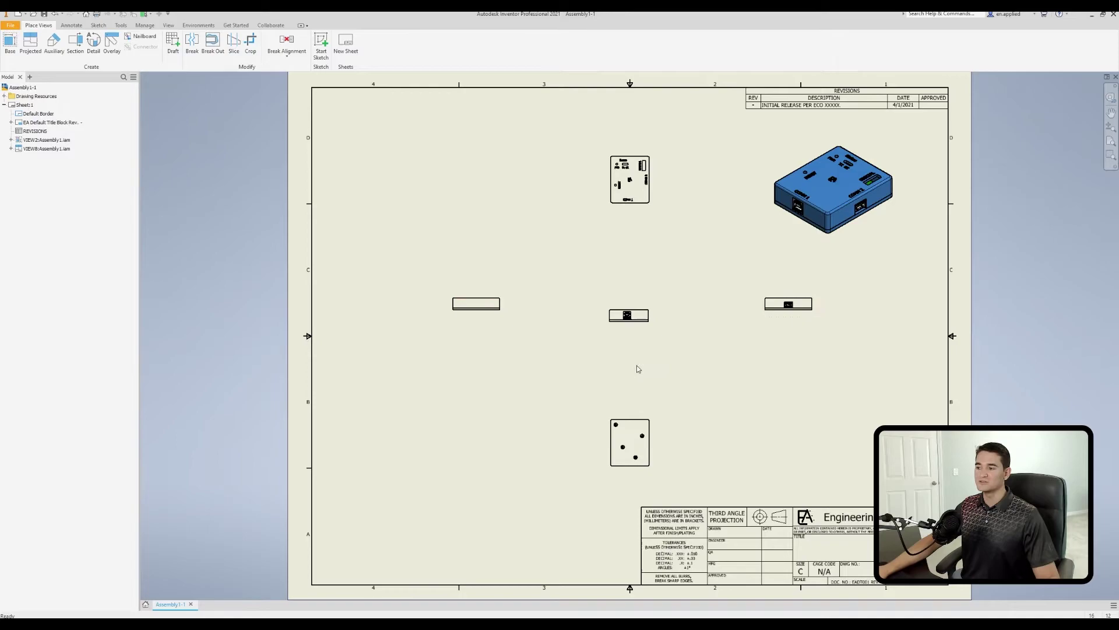
{"action": "double_click", "coordinate": [827, 196]}
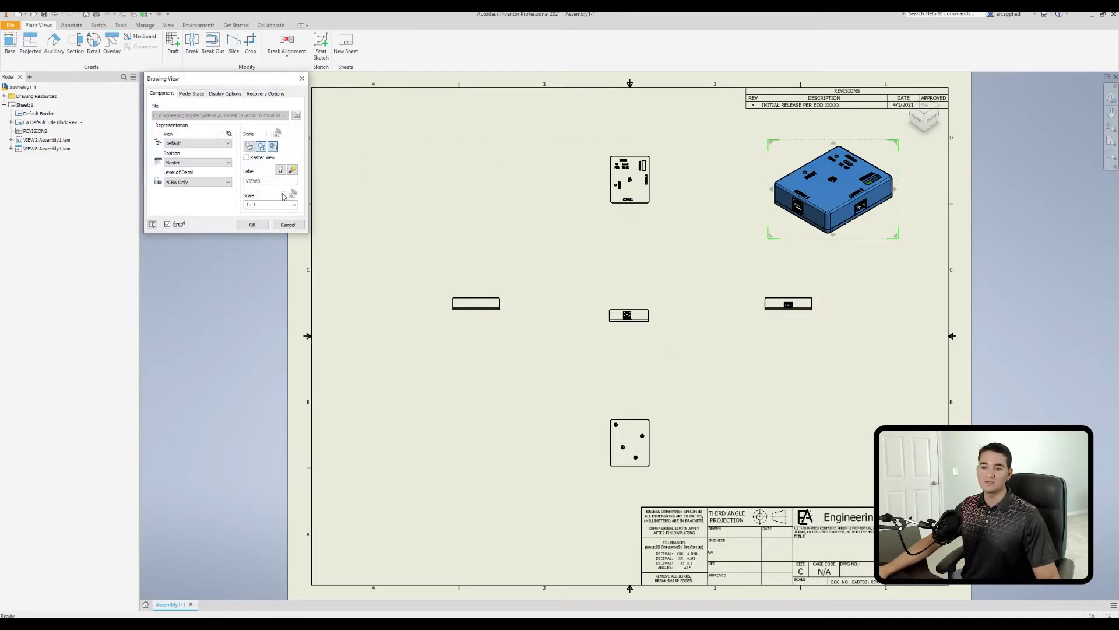
Project a second isometric view from the front view into the sheet's upper left.
{"action": "left_click", "coordinate": [290, 226]}
{"action": "left_click", "coordinate": [42, 54]}
{"action": "left_click", "coordinate": [611, 313]}
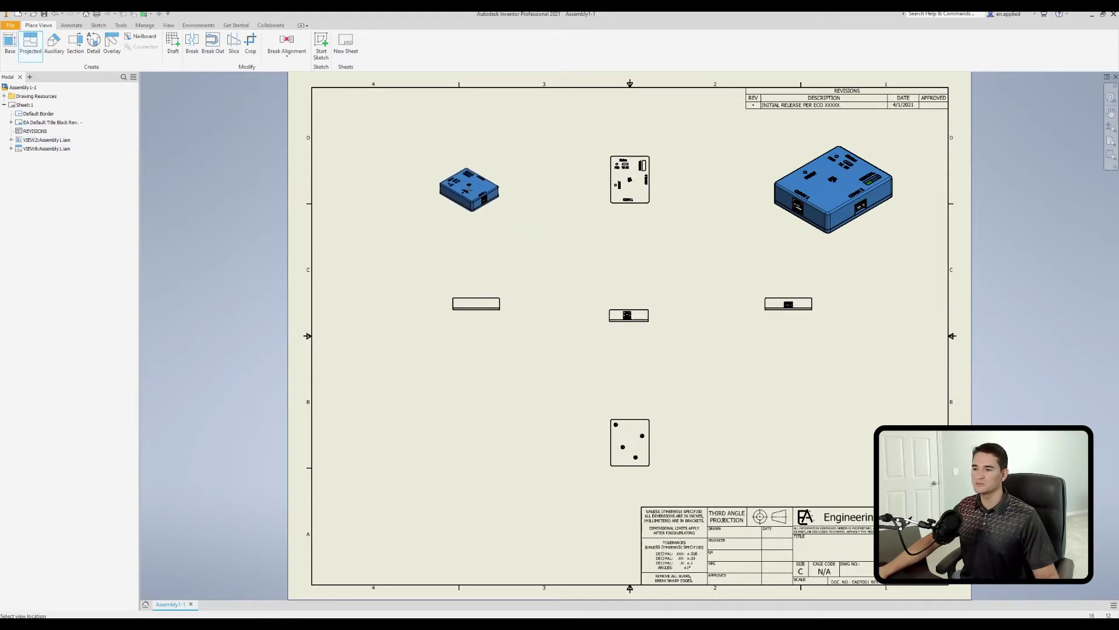
{"action": "left_click", "coordinate": [469, 187]}
{"action": "right_click", "coordinate": [425, 179]}
{"action": "left_click", "coordinate": [454, 180]}
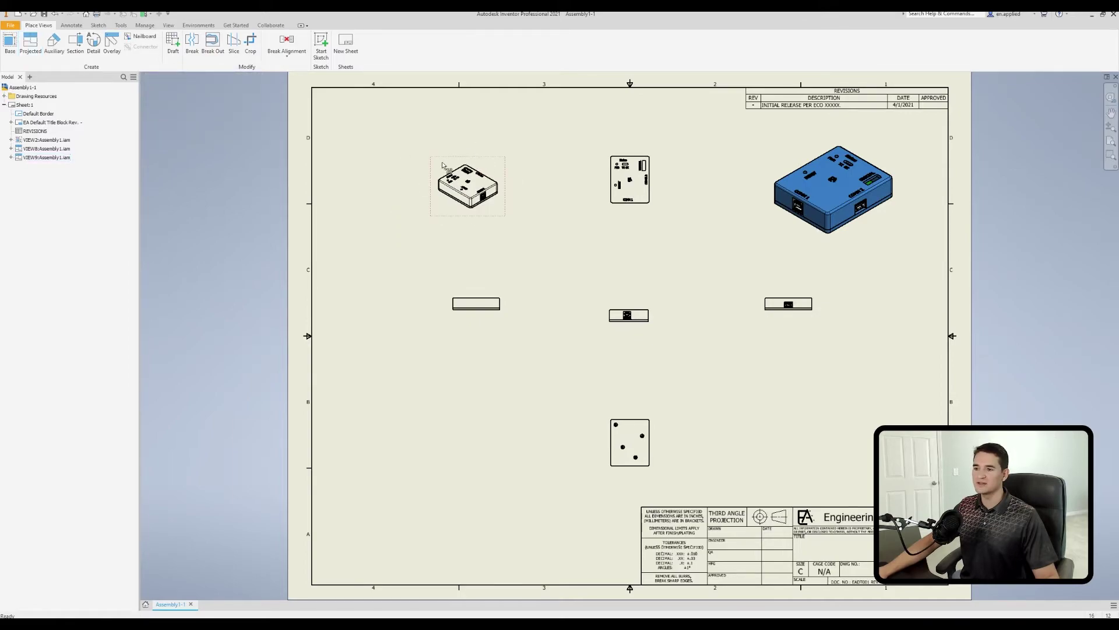
Set the front view's style to Shaded and its scale to 1:1.
{"action": "double_click", "coordinate": [631, 321]}
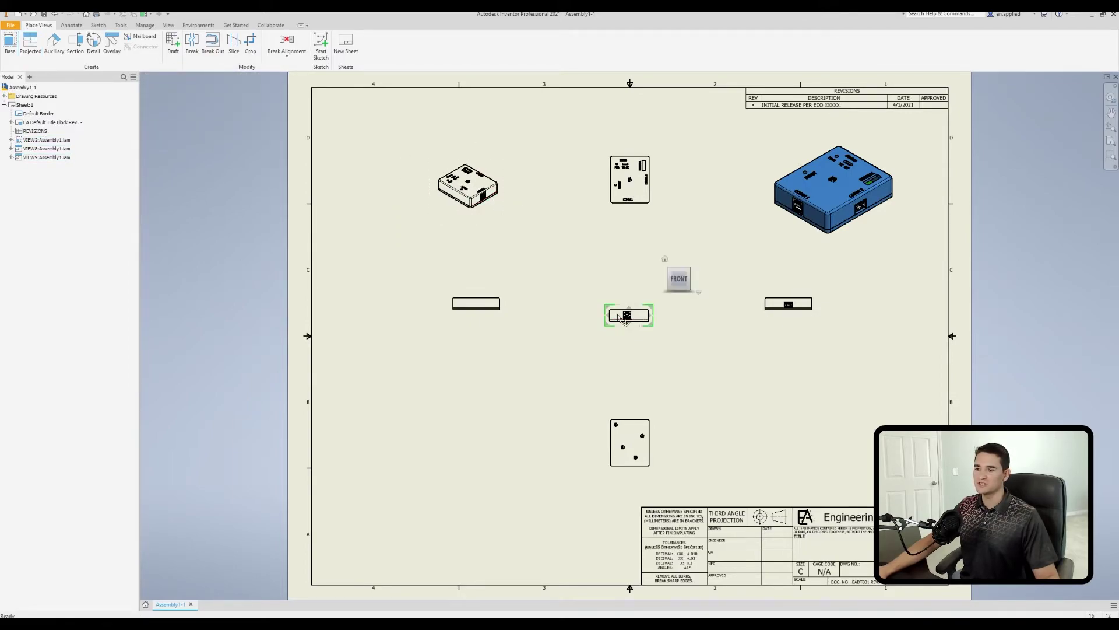
{"action": "left_click", "coordinate": [273, 147]}
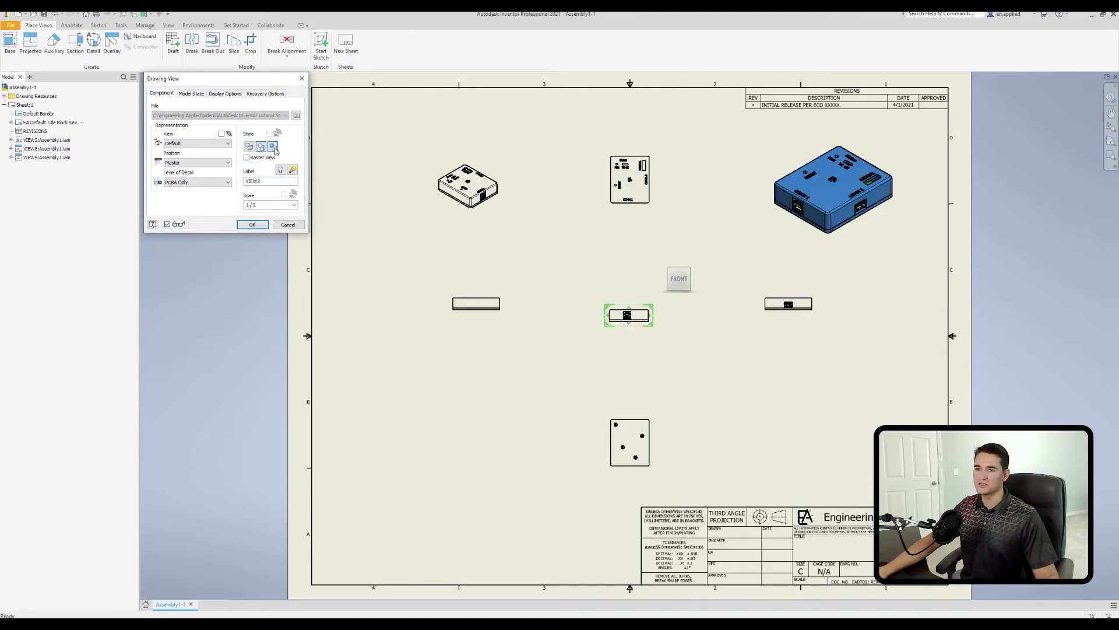
{"action": "left_click", "coordinate": [283, 205]}
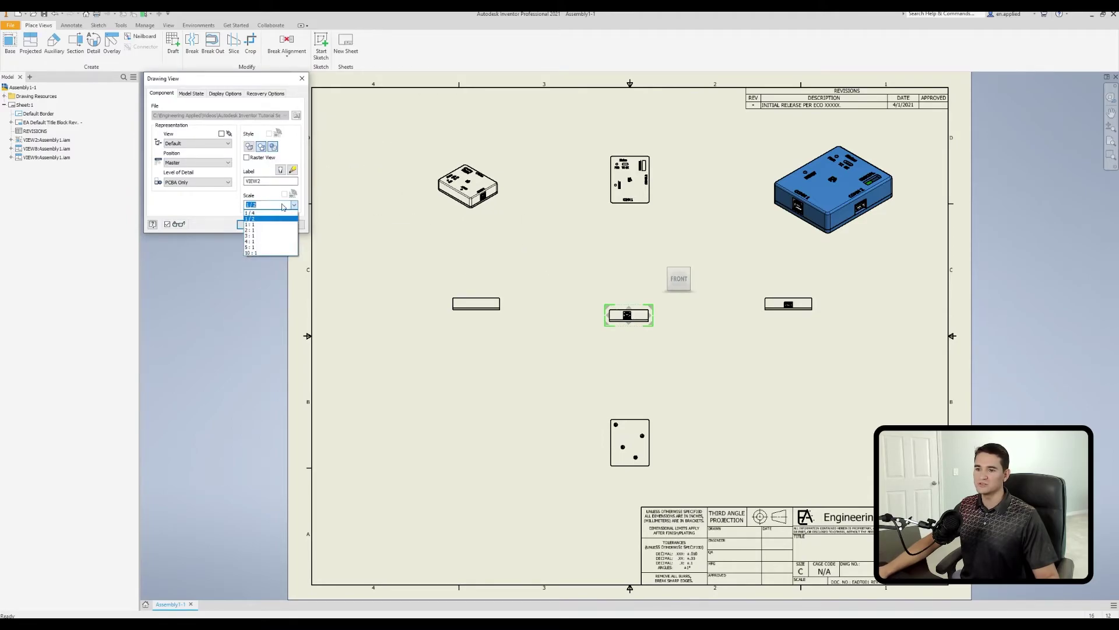
{"action": "left_click", "coordinate": [260, 224]}
{"action": "left_click", "coordinate": [260, 226]}
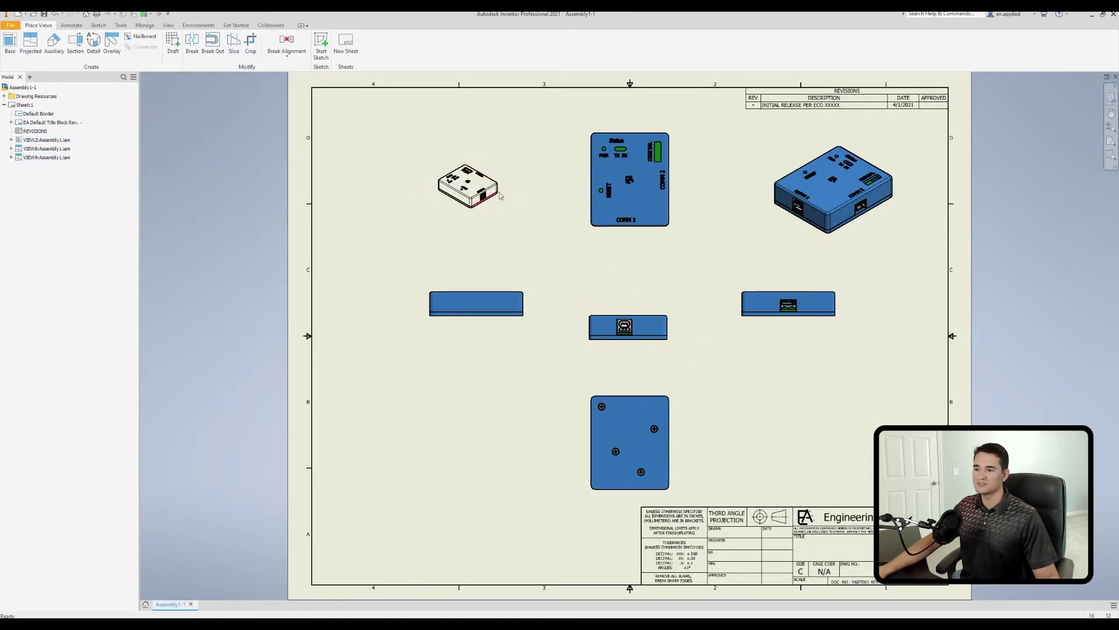
Delete the small isometric view, move the left view farther out and the top view down.
{"action": "key", "text": "Delete"}
{"action": "left_click_drag", "start_coordinate": [467, 345], "coordinate": [429, 346]}
{"action": "left_click_drag", "start_coordinate": [612, 243], "coordinate": [612, 264]}
Break the left view's alignment and reposition VIEW A-A left of the front view.
{"action": "right_click", "coordinate": [448, 349]}
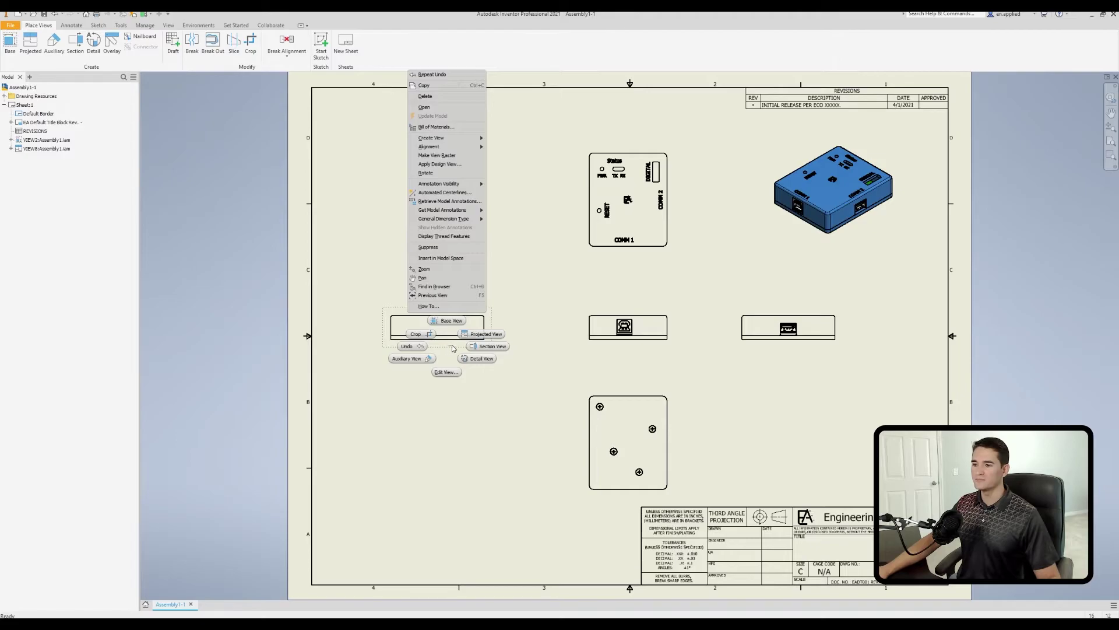
{"action": "mouse_move", "coordinate": [453, 151]}
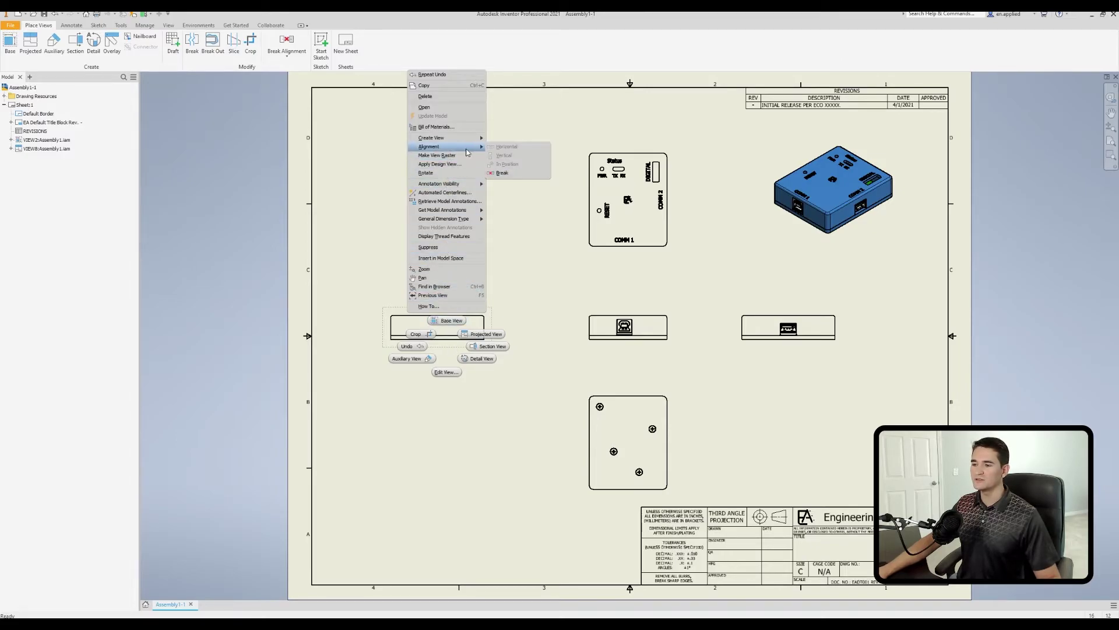
{"action": "left_click", "coordinate": [512, 173]}
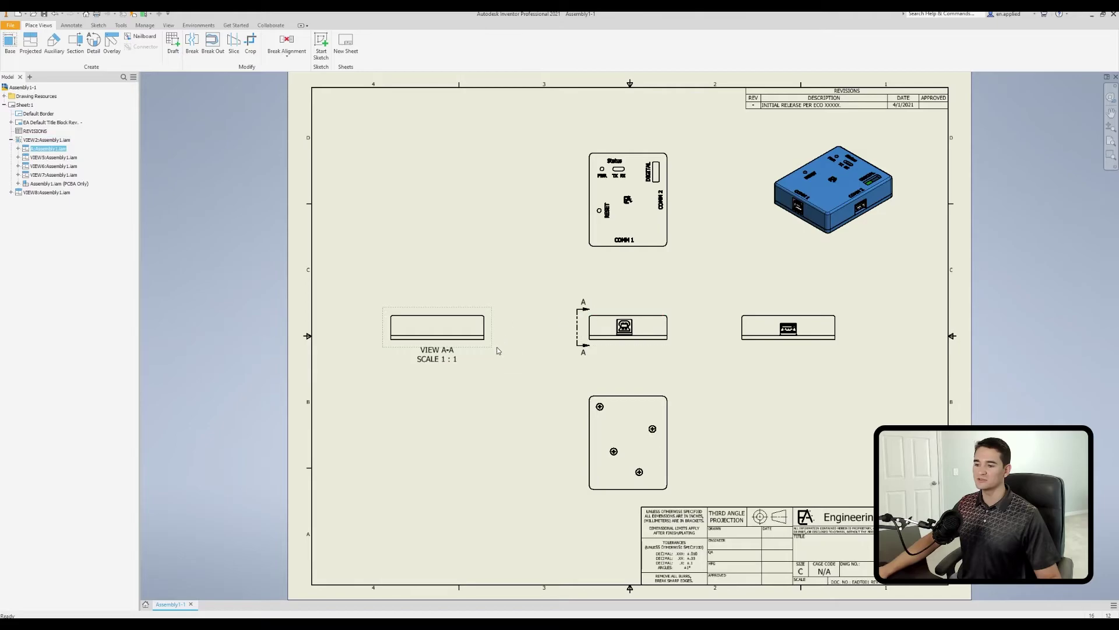
{"action": "mouse_move", "coordinate": [490, 345]}
{"action": "left_mouse_down"}
{"action": "mouse_move", "coordinate": [840, 389]}
{"action": "mouse_move", "coordinate": [857, 418]}
{"action": "mouse_move", "coordinate": [875, 421]}
{"action": "mouse_move", "coordinate": [848, 410]}
{"action": "left_mouse_up"}
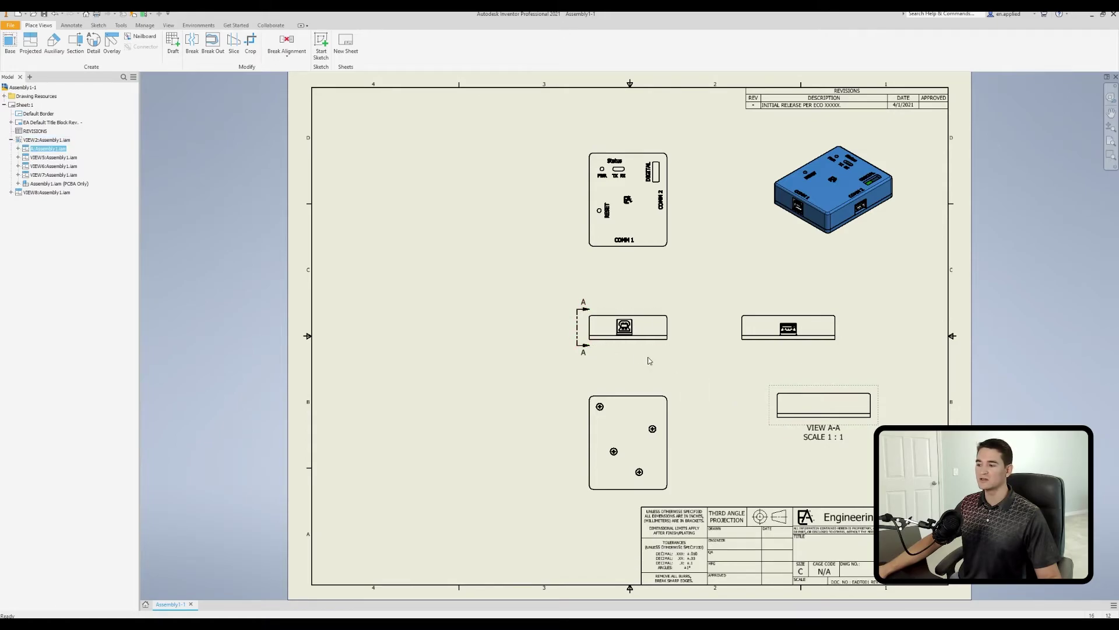
{"action": "left_click_drag", "start_coordinate": [868, 423], "coordinate": [464, 312]}
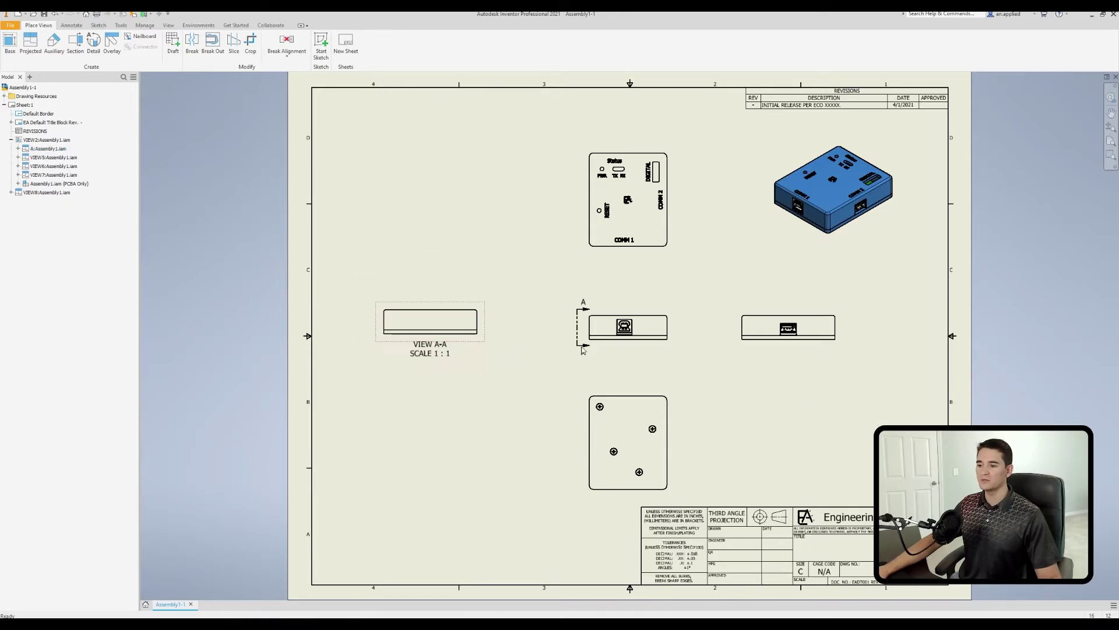
Turn off Definition in Base View for VIEW A-A and nudge the view level.
{"action": "double_click", "coordinate": [467, 325]}
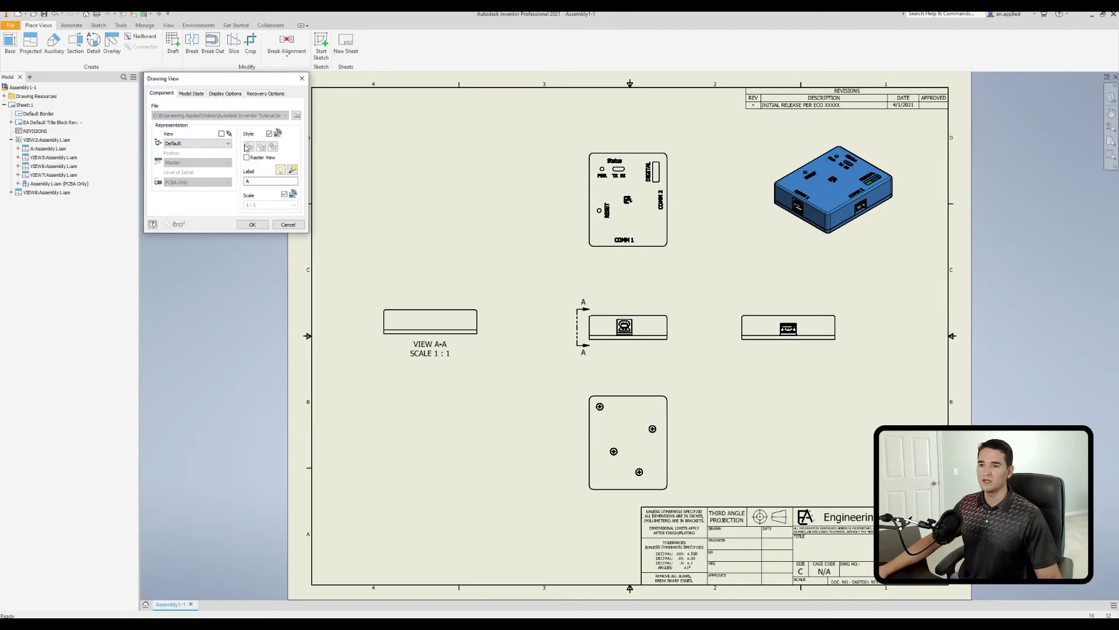
{"action": "left_click", "coordinate": [226, 94]}
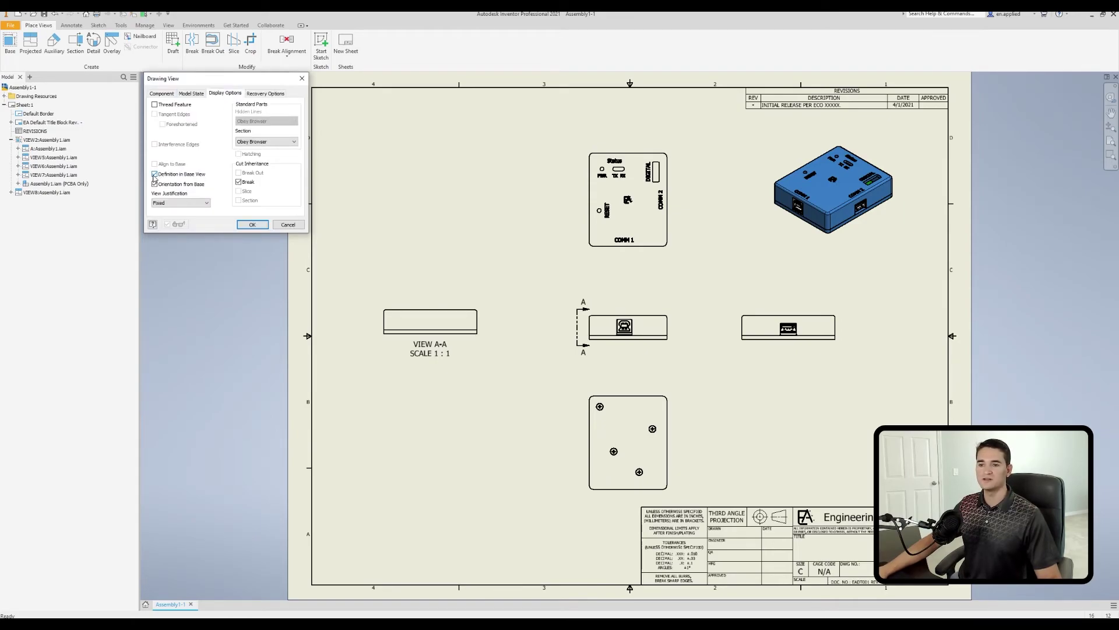
{"action": "left_click", "coordinate": [252, 225]}
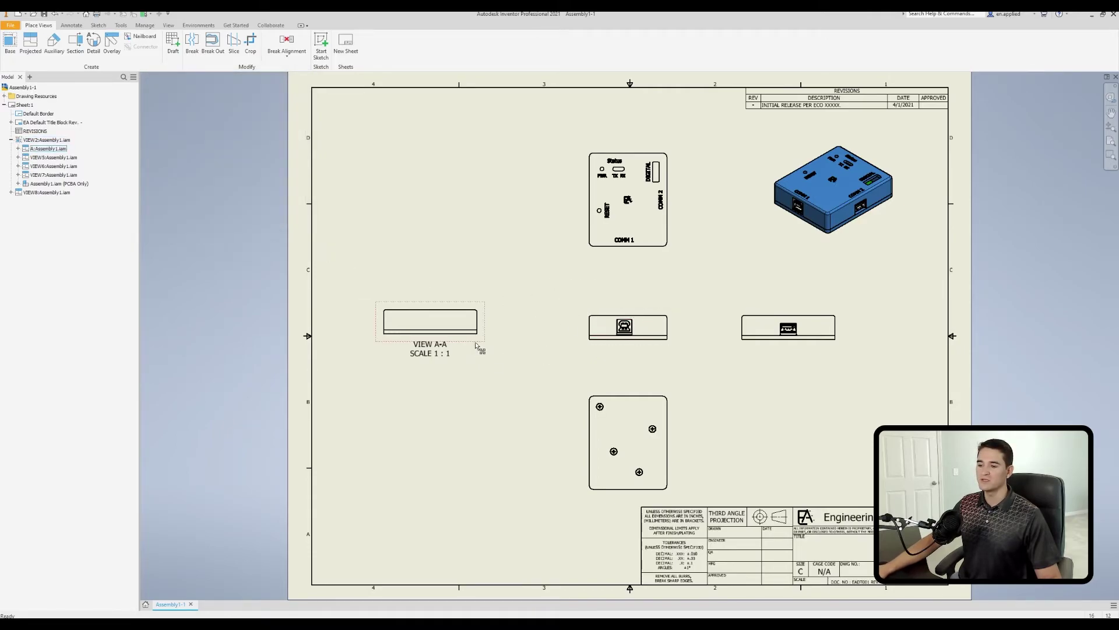
{"action": "left_click_drag", "start_coordinate": [451, 326], "coordinate": [456, 333]}
{"action": "double_click", "coordinate": [457, 332]}
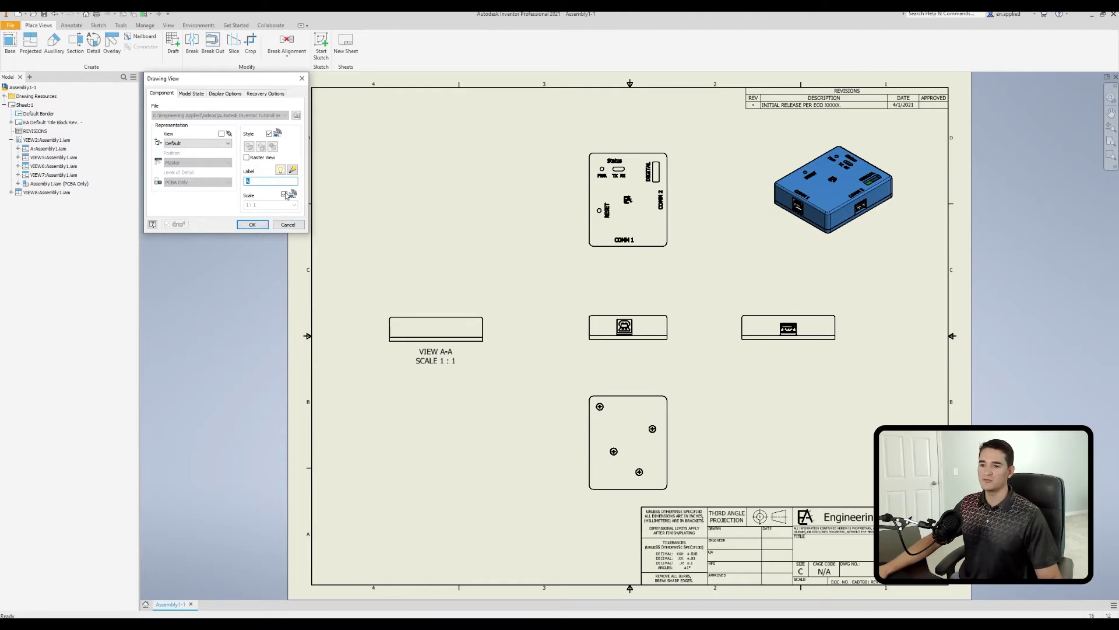
{"action": "left_click", "coordinate": [264, 226]}
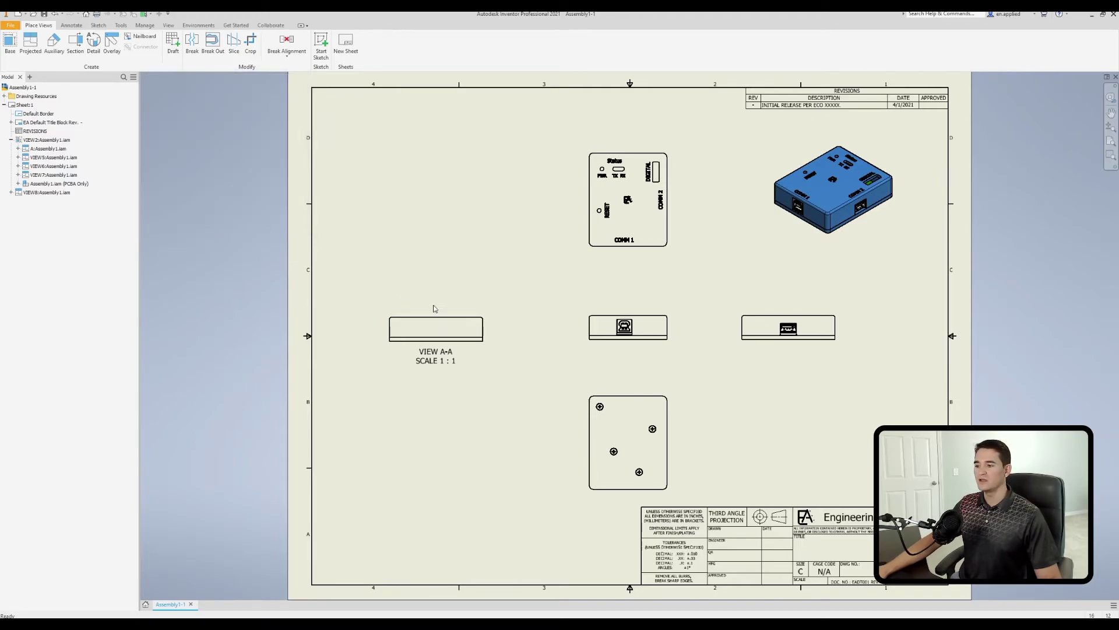
Realign VIEW A-A horizontally to the middle view and slide it closer.
{"action": "left_click", "coordinate": [471, 353]}
{"action": "left_click_drag", "start_coordinate": [475, 322], "coordinate": [442, 235]}
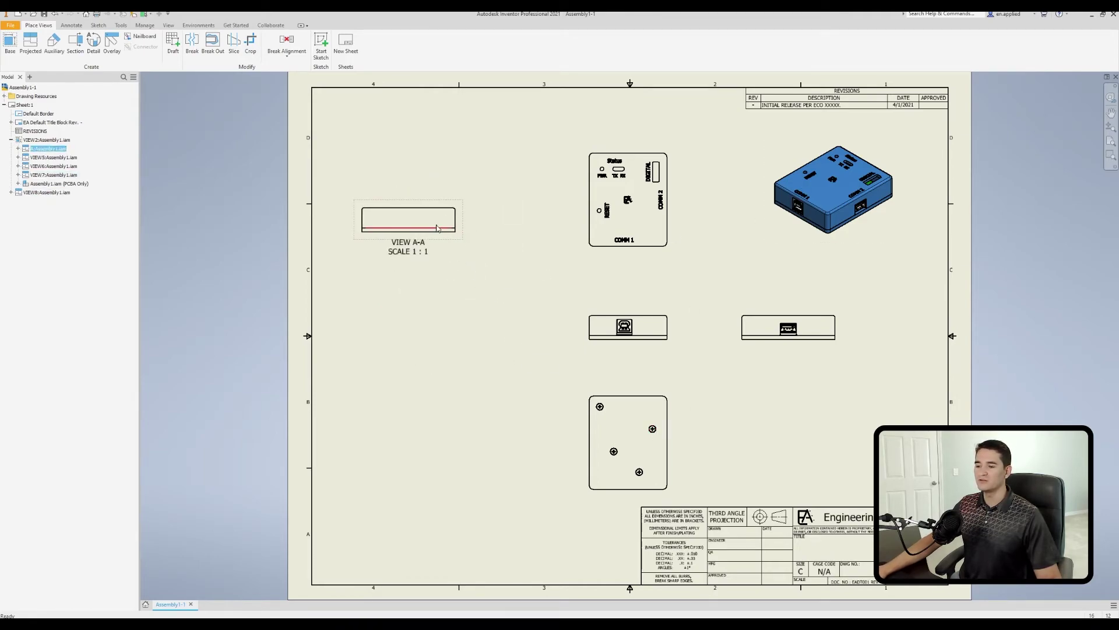
{"action": "left_click_drag", "start_coordinate": [450, 241], "coordinate": [455, 356]}
{"action": "right_click", "coordinate": [456, 353]}
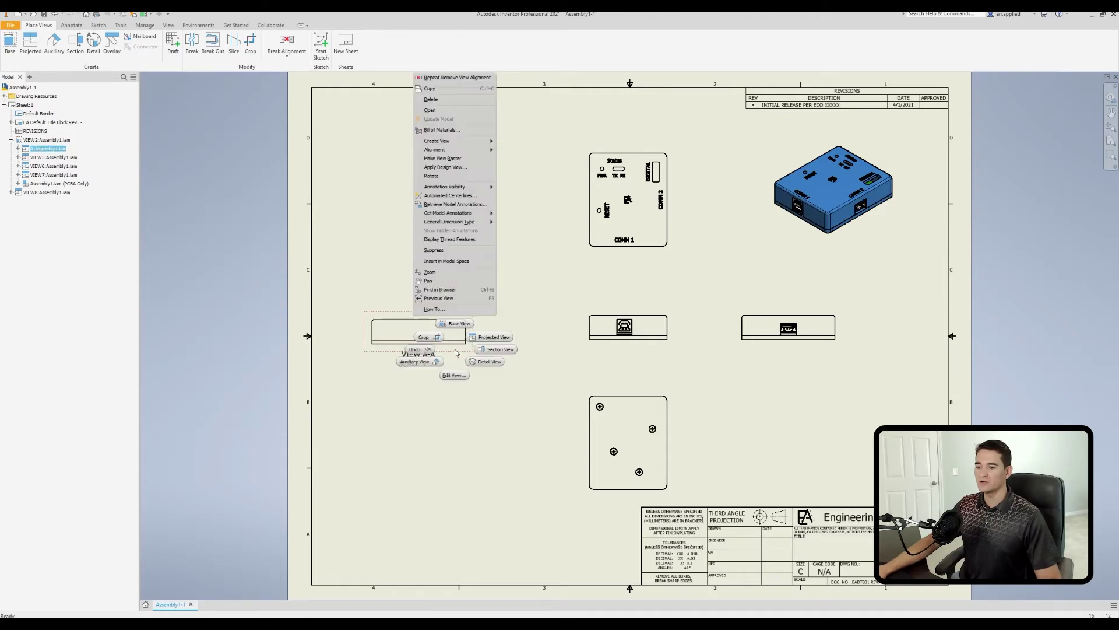
{"action": "mouse_move", "coordinate": [451, 152]}
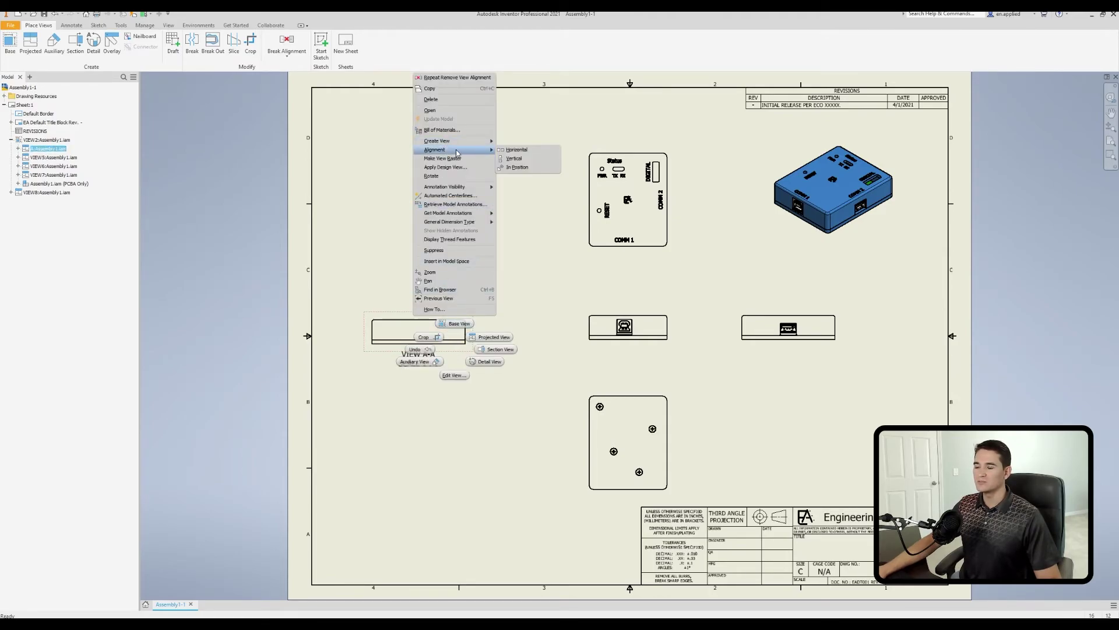
{"action": "left_click", "coordinate": [517, 150]}
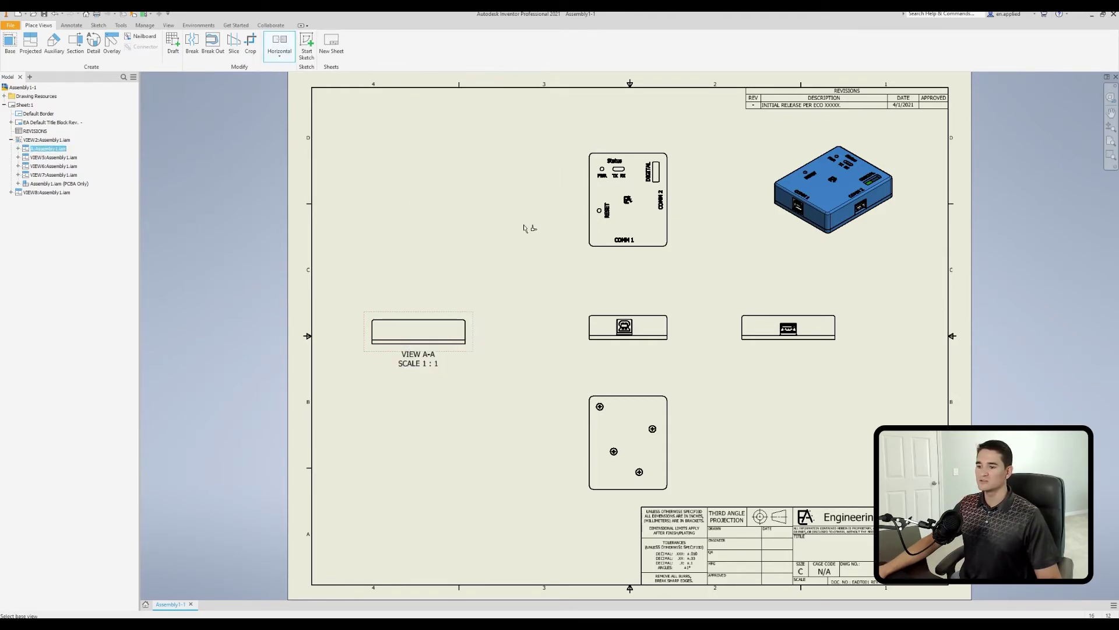
{"action": "left_click", "coordinate": [608, 330]}
{"action": "left_click_drag", "start_coordinate": [443, 350], "coordinate": [452, 325]}
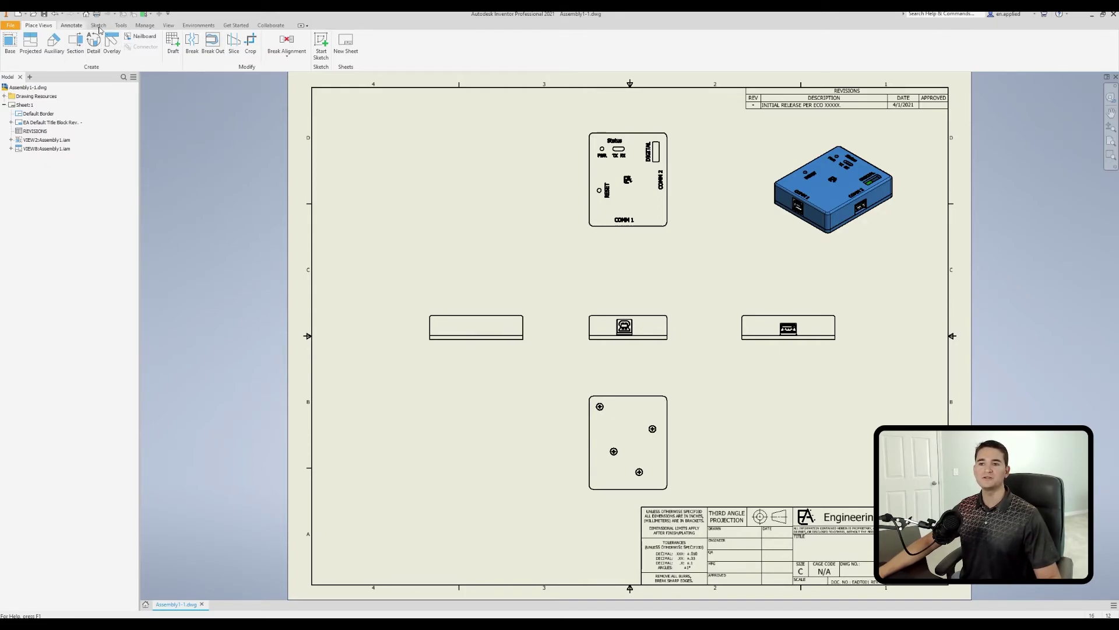
In the Styles Editor's View Preferences, set the projection type to First Angle and save the standard.
{"action": "left_click", "coordinate": [145, 25]}
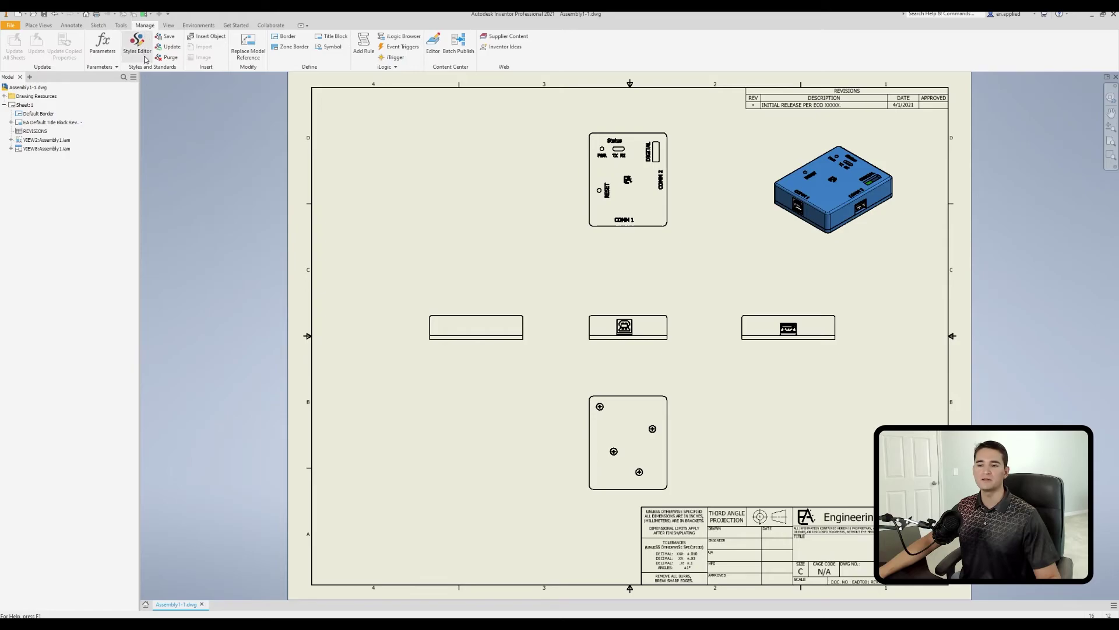
{"action": "left_click", "coordinate": [140, 47]}
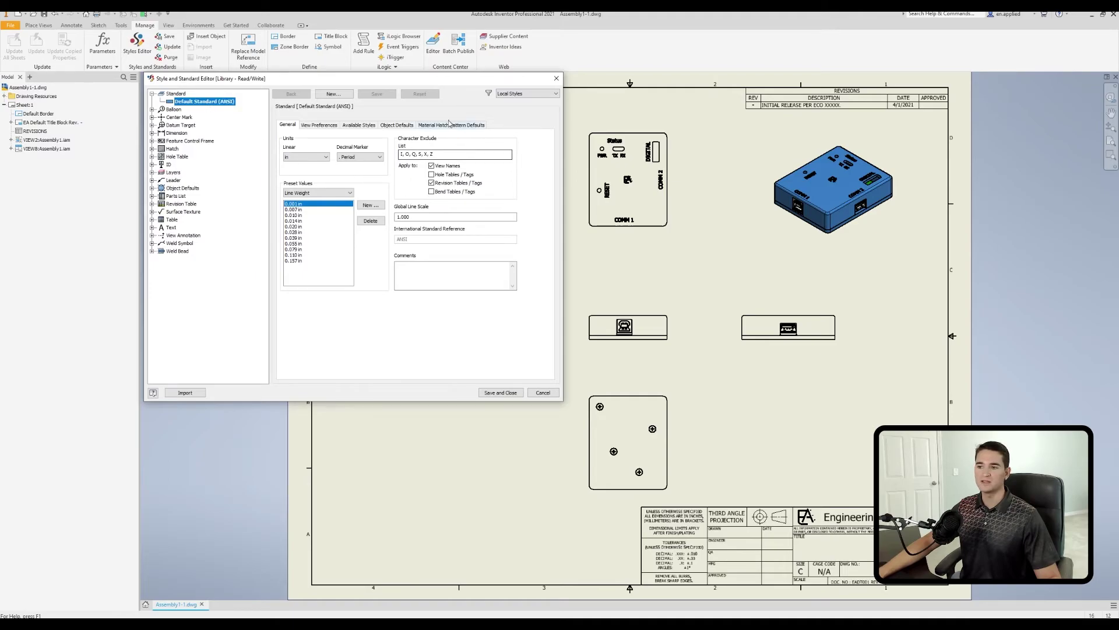
{"action": "left_click", "coordinate": [321, 125]}
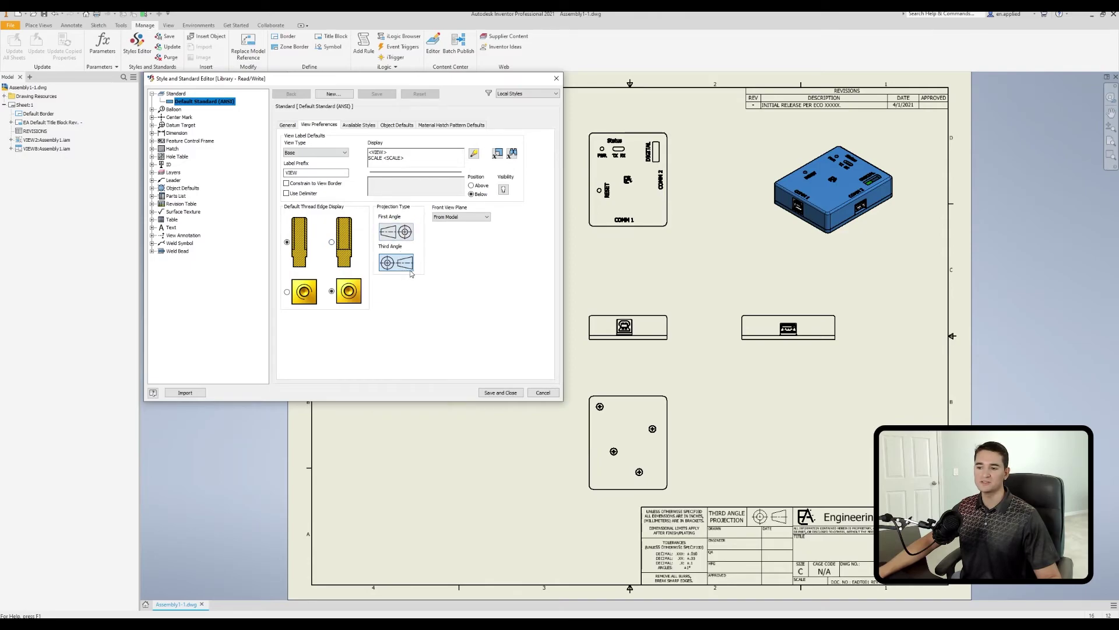
{"action": "left_click", "coordinate": [398, 232]}
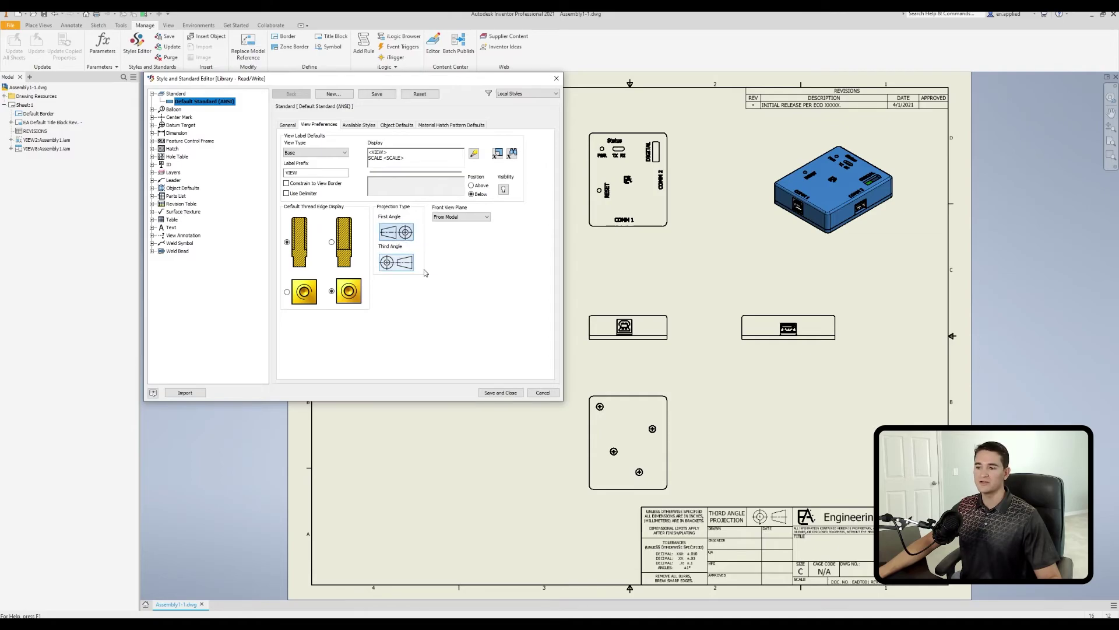
{"action": "left_click", "coordinate": [500, 392]}
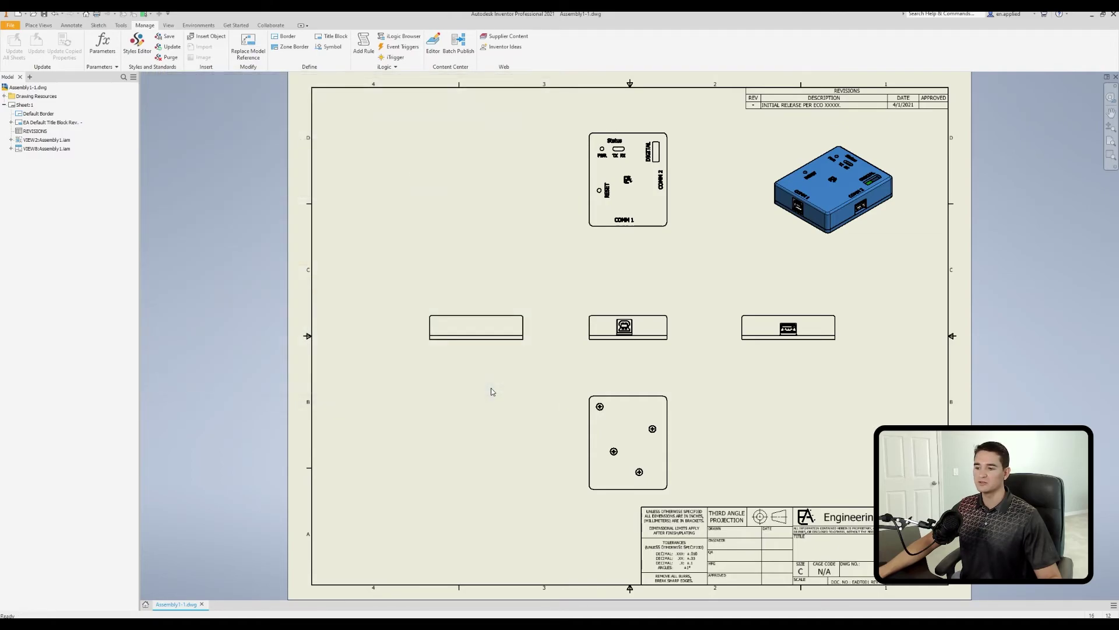
{"action": "left_click", "coordinate": [39, 25]}
{"action": "left_click", "coordinate": [30, 44]}
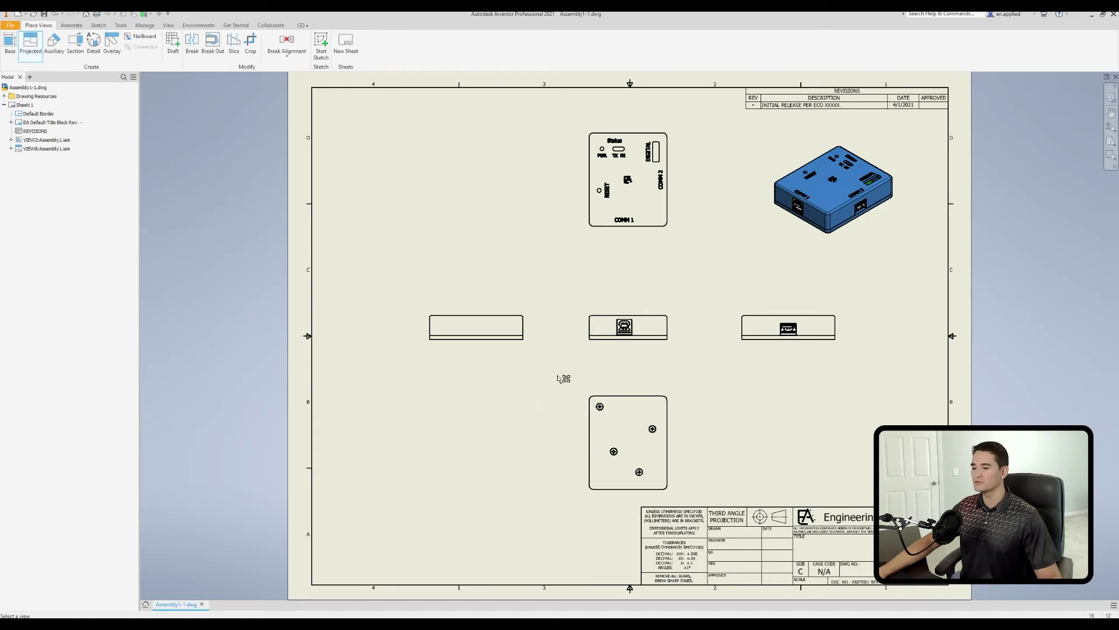
Project views from the middle view to the far left and far right, plus an upper-right isometric view.
{"action": "left_click", "coordinate": [606, 325]}
{"action": "left_click", "coordinate": [318, 327]}
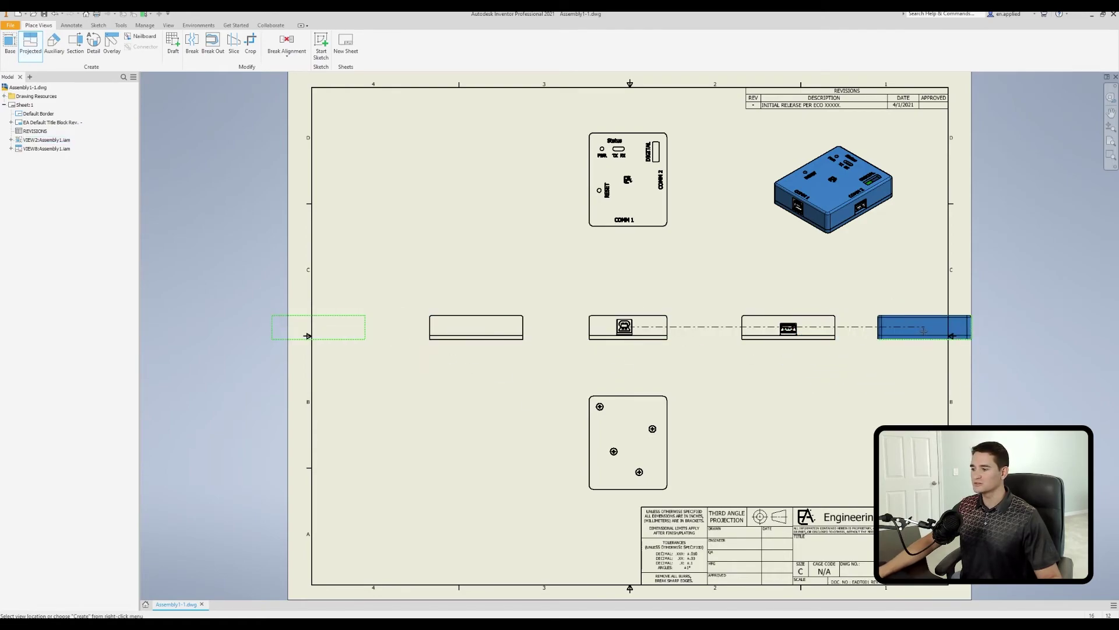
{"action": "left_click", "coordinate": [926, 327]}
{"action": "left_click", "coordinate": [968, 202]}
{"action": "right_click", "coordinate": [968, 202]}
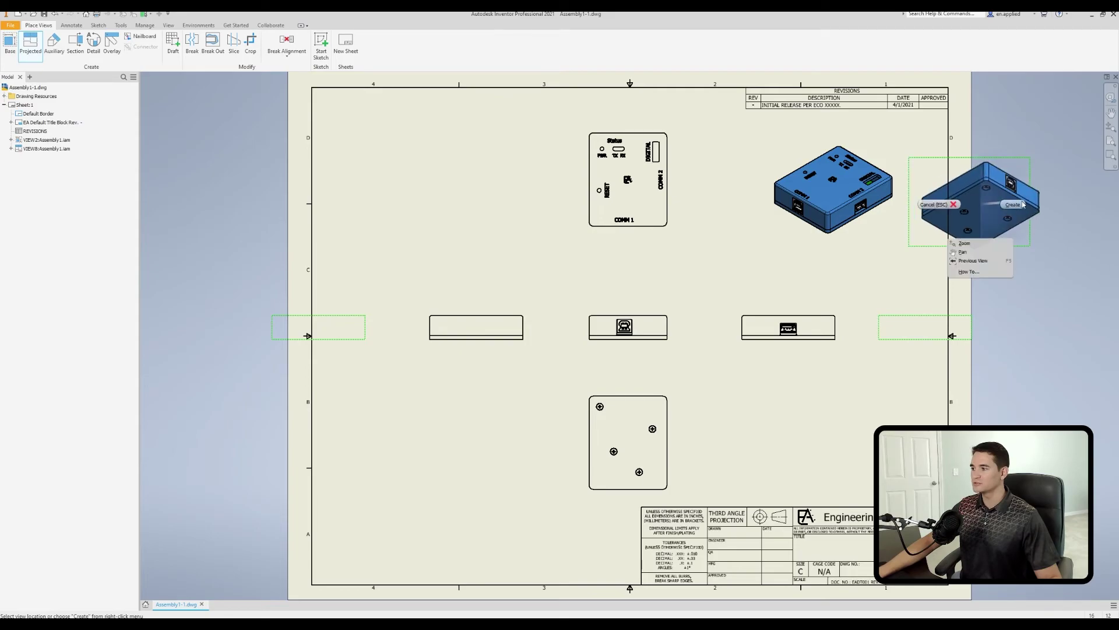
{"action": "left_click", "coordinate": [980, 228]}
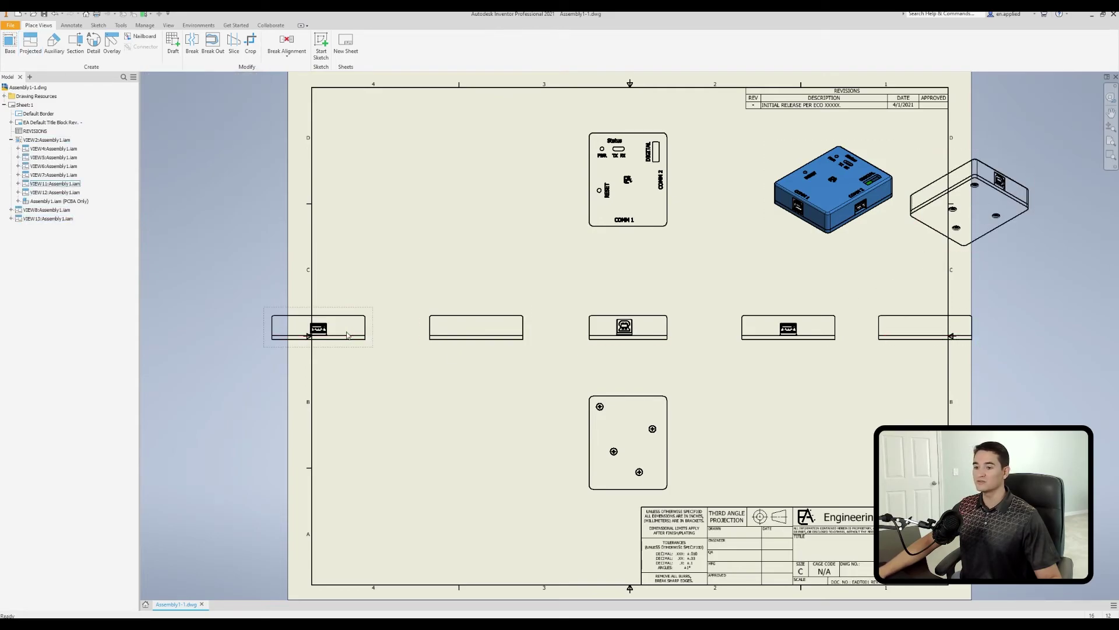